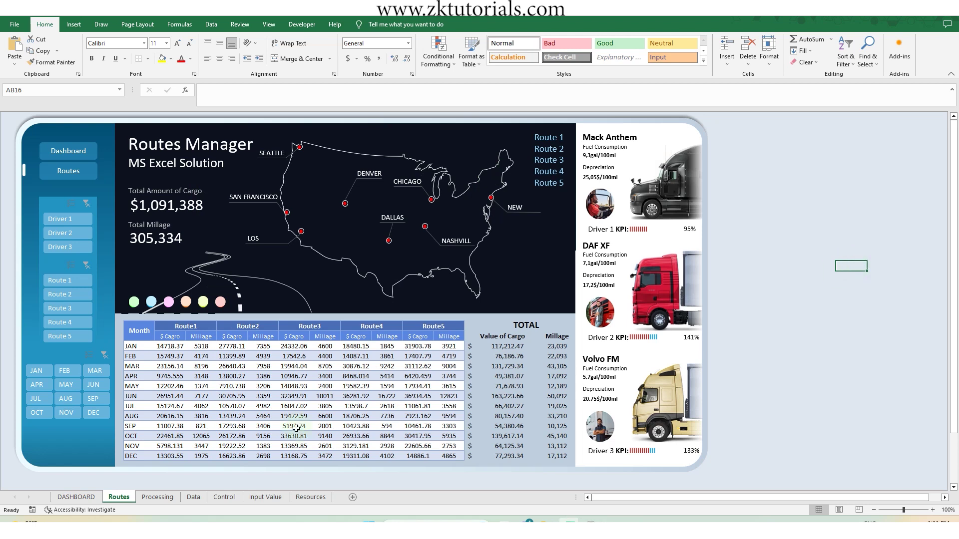
Step: Go to the DASHBOARD sheet with its cargo, cost, mileage and route charts, leaving nothing selected
left_click(79, 497)
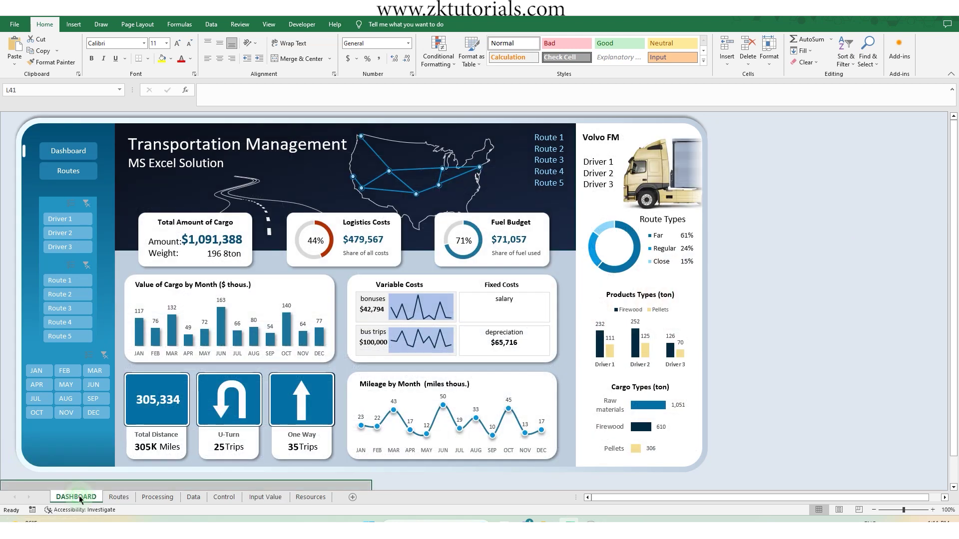
left_click(760, 244)
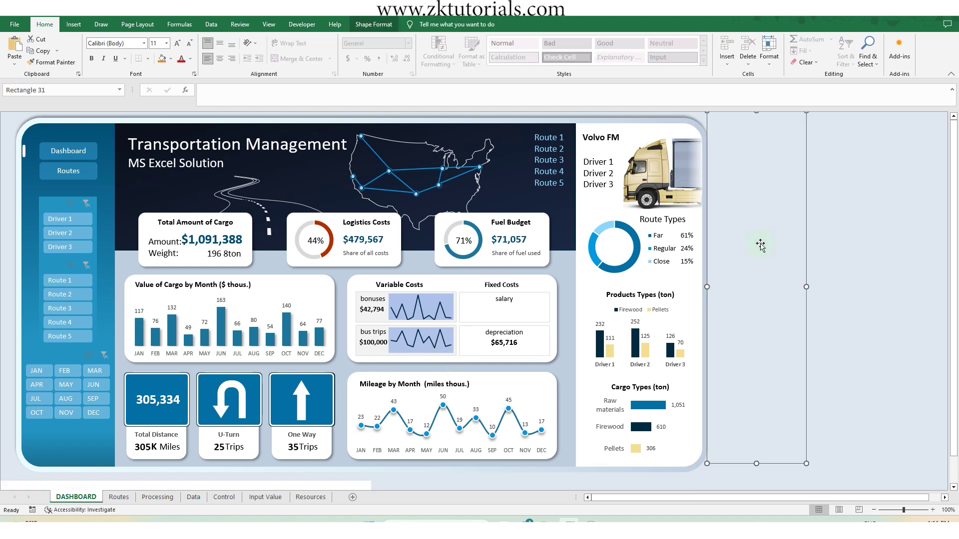
left_click(862, 239)
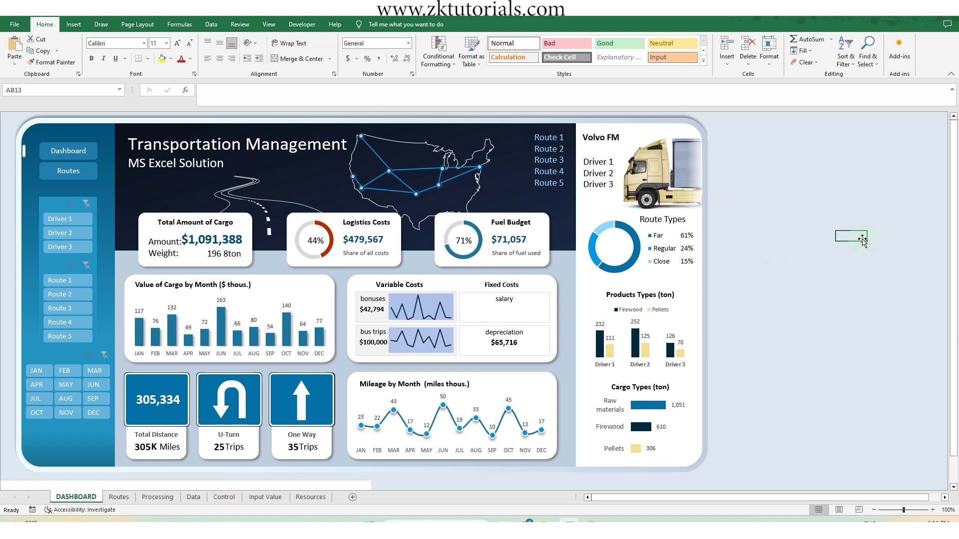
left_click(662, 176)
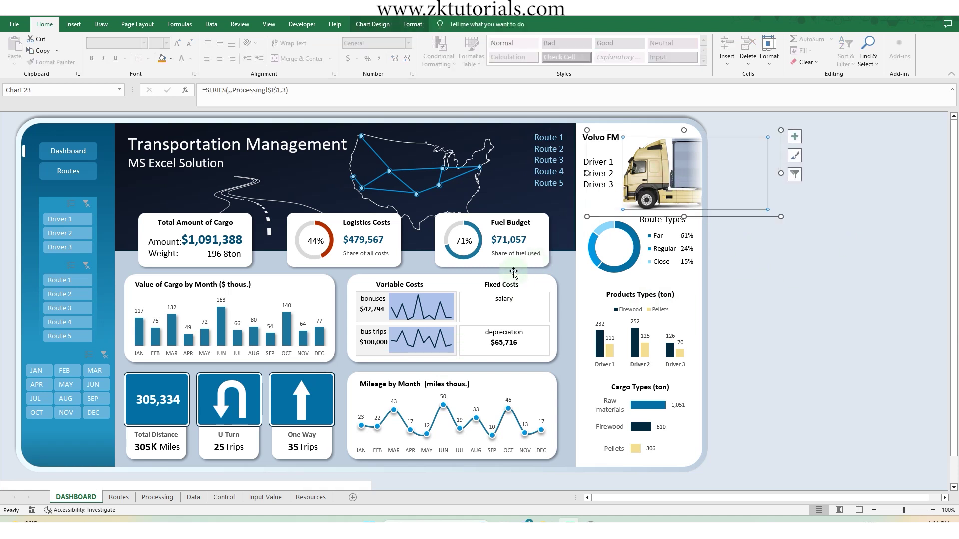
left_click(396, 245)
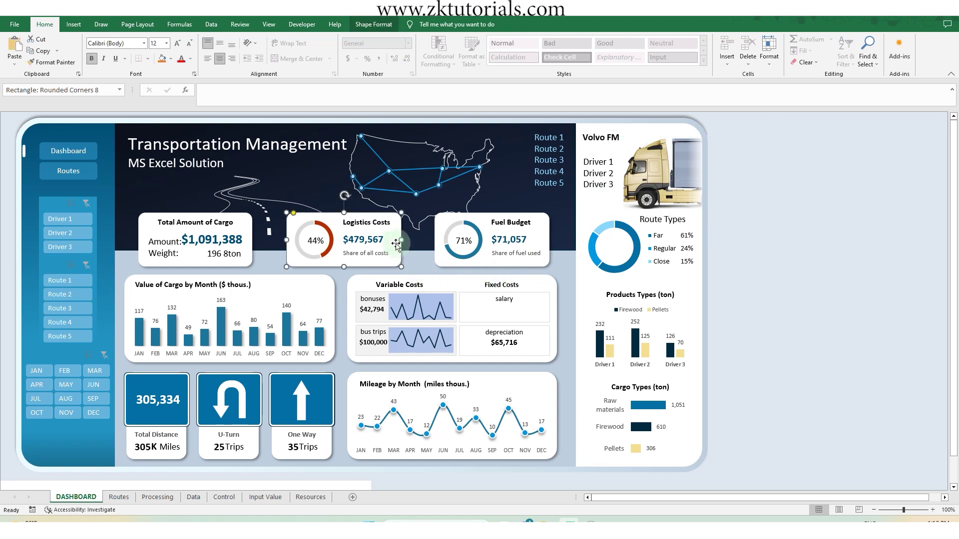
left_click(362, 186)
left_click(292, 171)
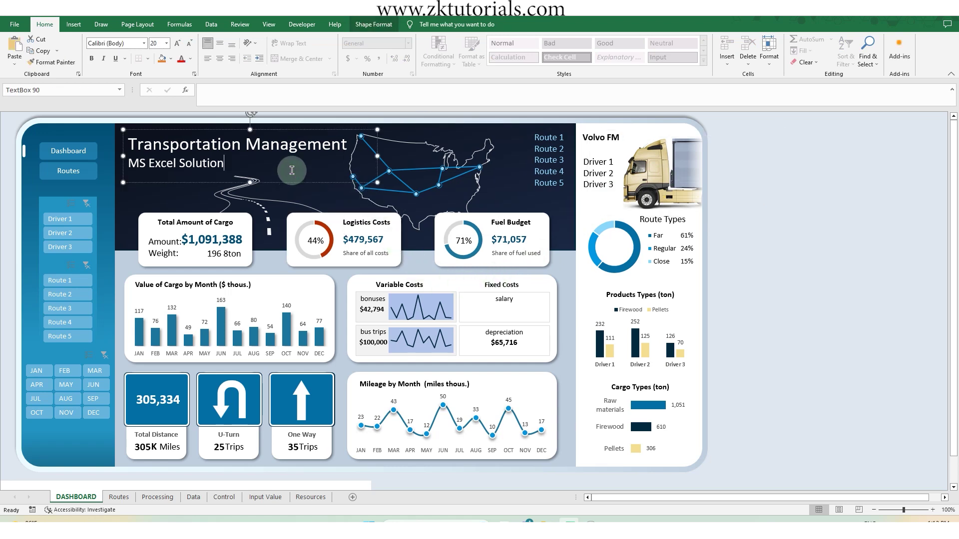
left_click(367, 132)
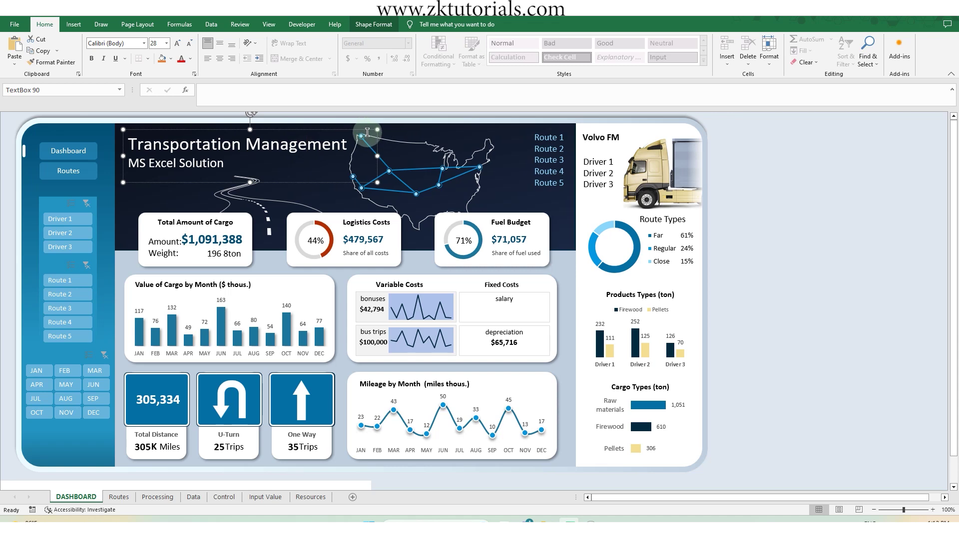
left_click(814, 346)
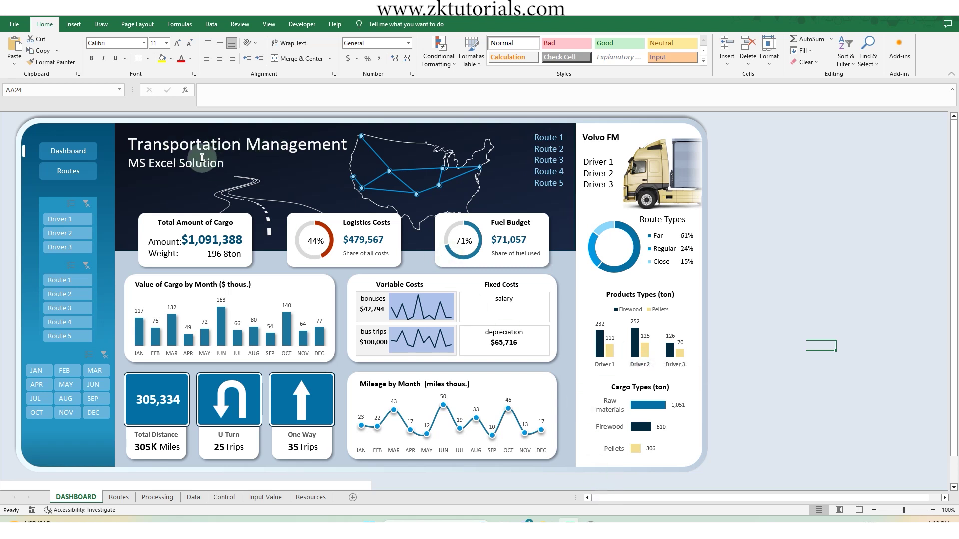
Step: Place the winding road graphic (Group 119) in the dark header panel, nudged slightly left and up
left_click(241, 191)
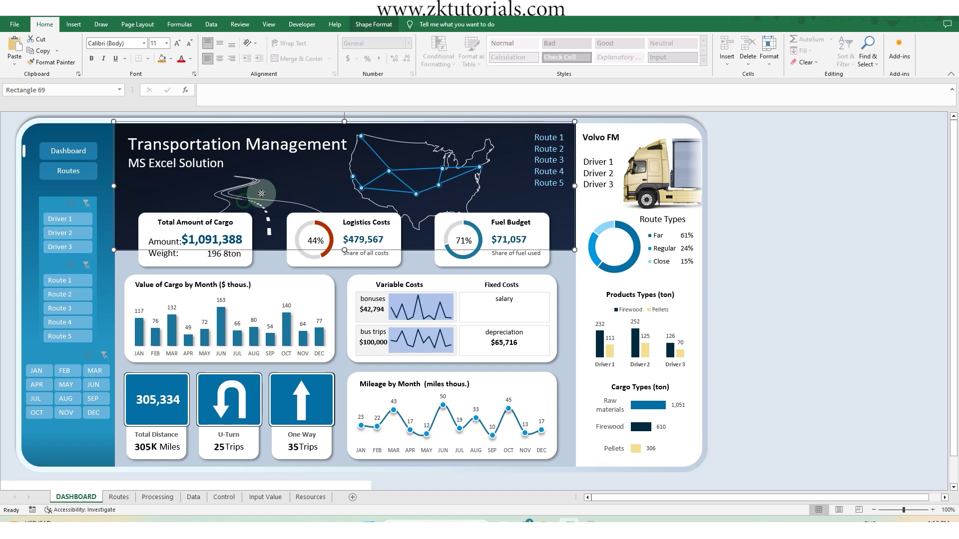
mouse_move(240, 192)
left_mouse_down()
mouse_move(235, 200)
mouse_move(284, 190)
mouse_move(229, 181)
left_mouse_up()
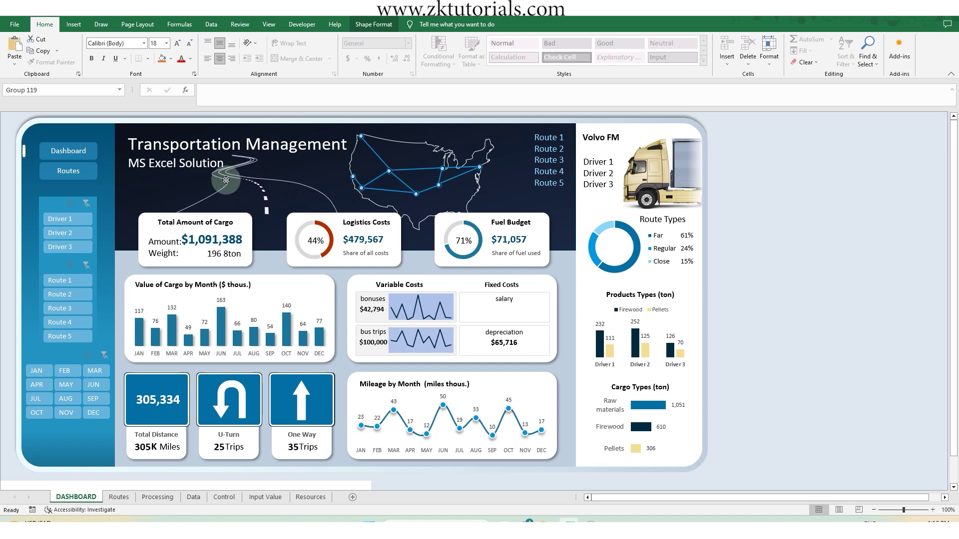
mouse_move(230, 182)
left_mouse_down()
mouse_move(255, 121)
mouse_move(263, 149)
left_mouse_up()
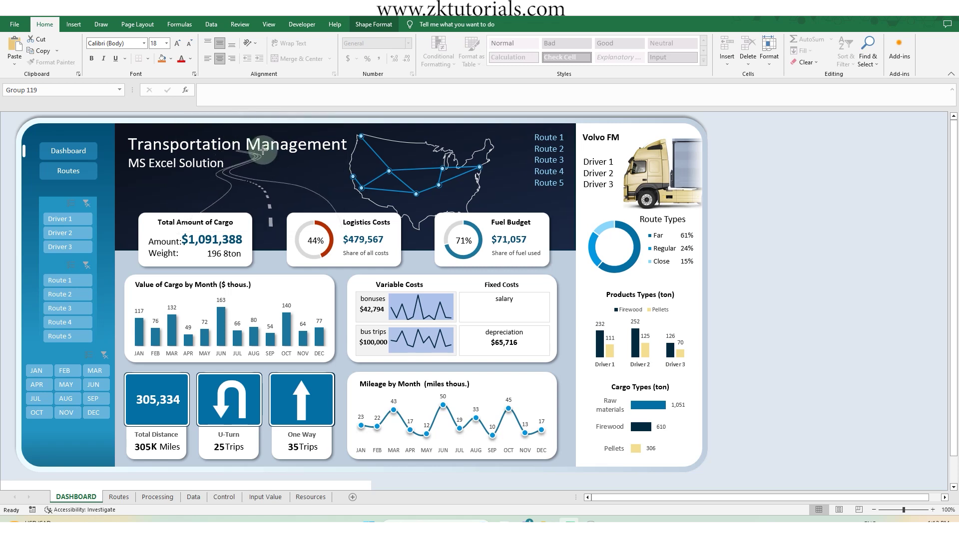
left_click_drag(263, 149, 258, 159)
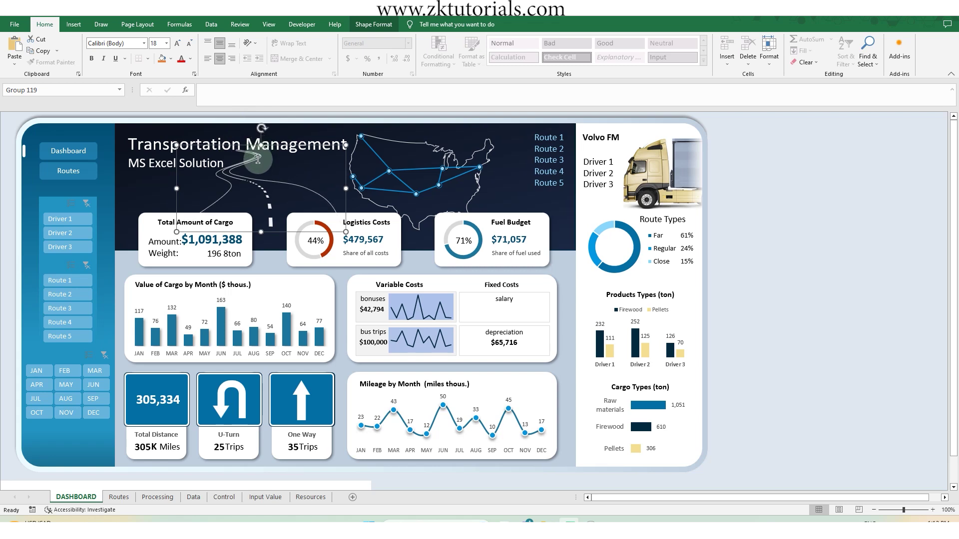
key("Left")
key("Left")
key("Up")
left_click(819, 225)
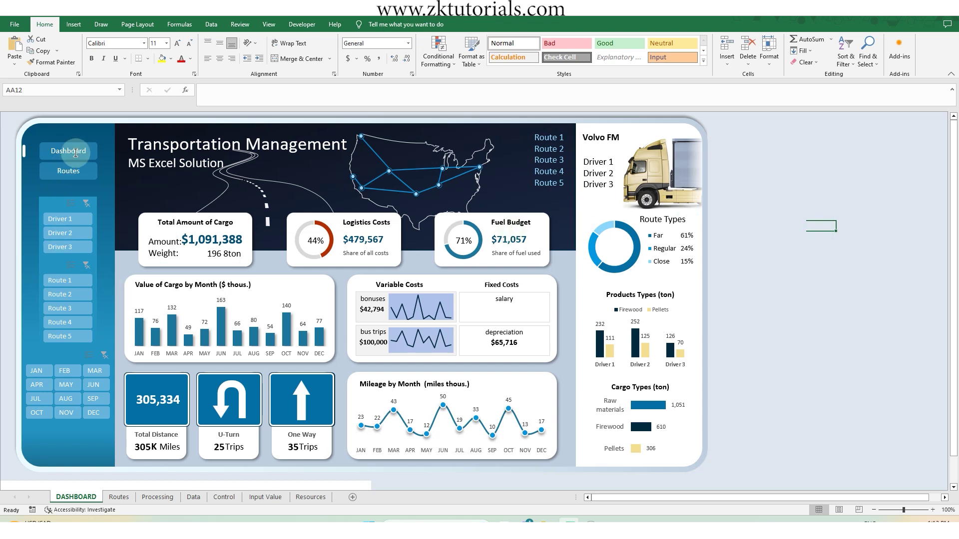
Step: Test the Dashboard and Routes side buttons, ending on the Routes Manager sheet
left_click(74, 172)
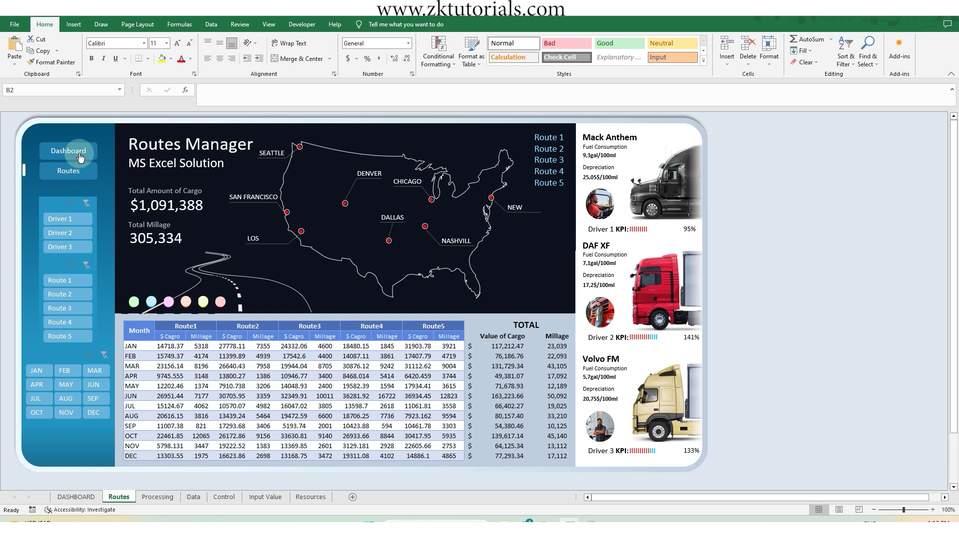
left_click(66, 151)
left_click(77, 168)
left_click(68, 151)
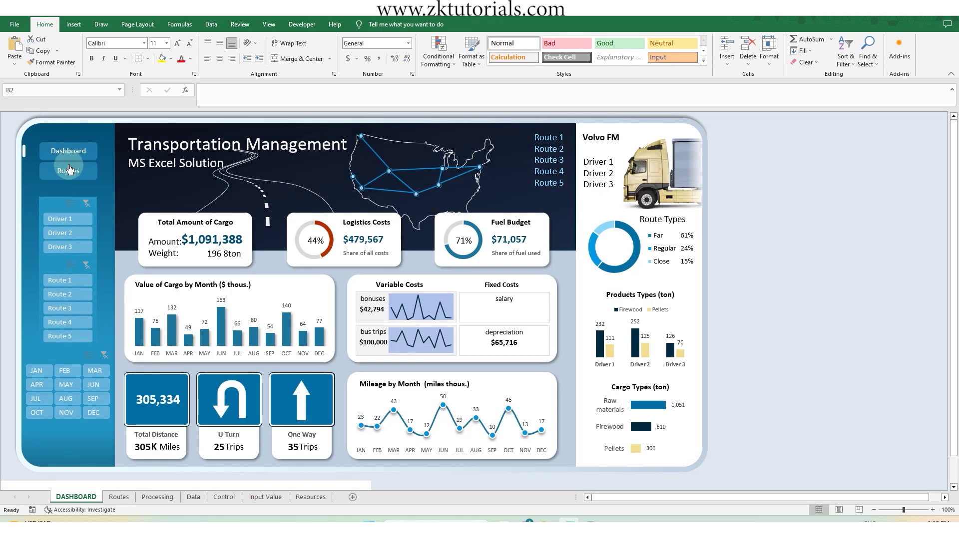
left_click(69, 169)
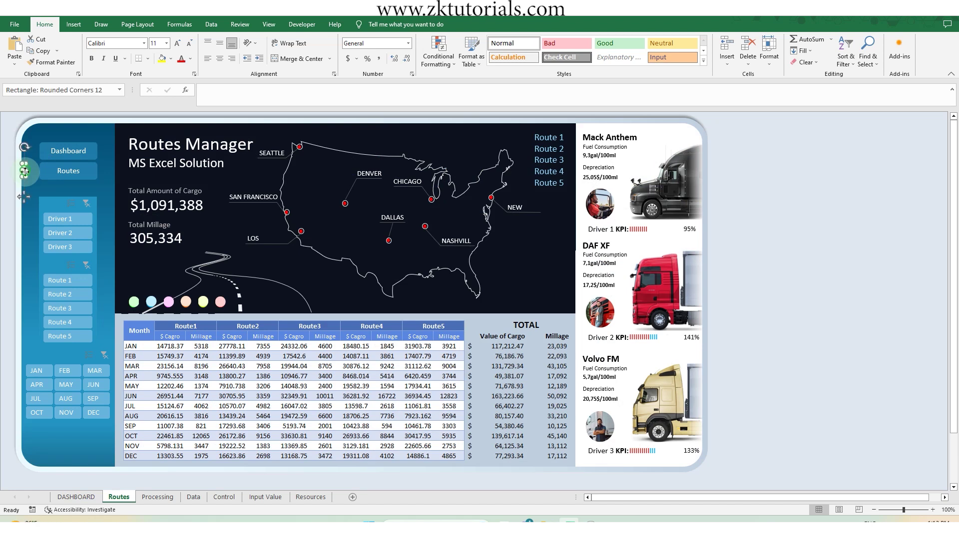
Step: Reposition the small left-edge shape and filter the routes to Driver 1
left_click_drag(25, 171, 18, 218)
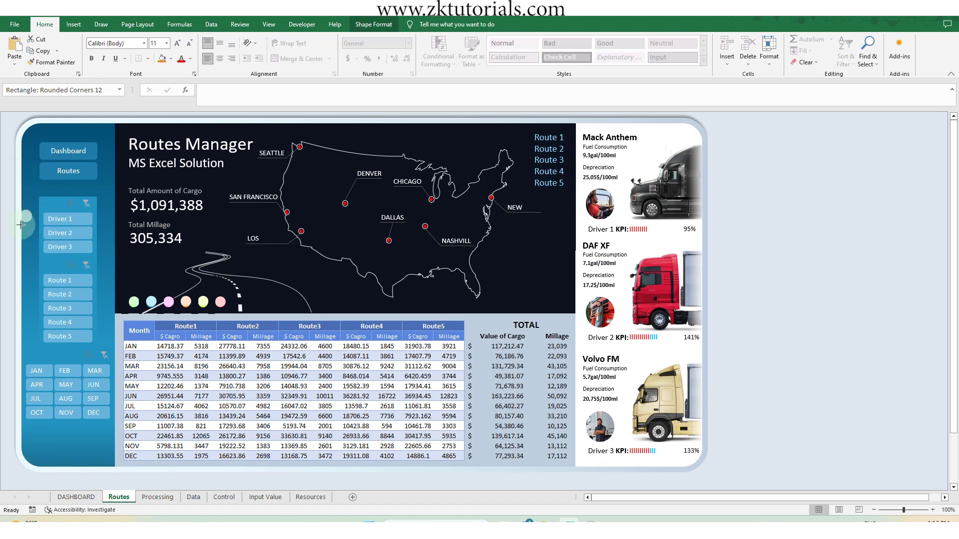
left_click_drag(18, 218, 24, 169)
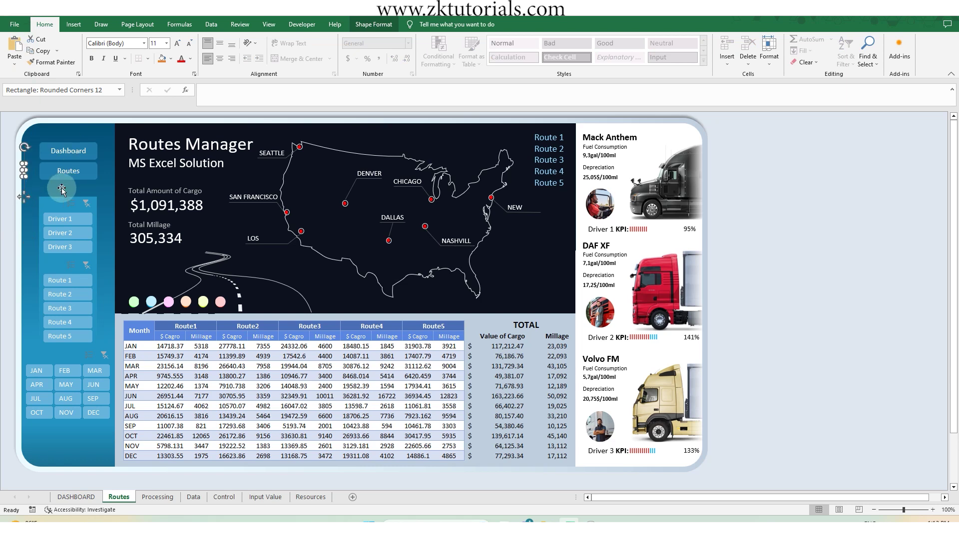
left_click(67, 220)
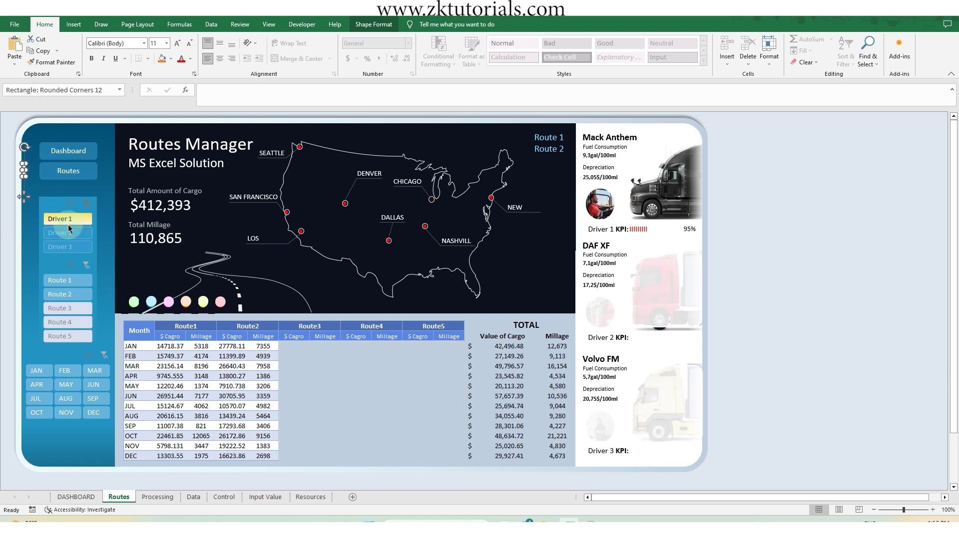
Step: Clear the Driver slicer and filter the routes to Driver 2, then Driver 3
left_click(294, 238)
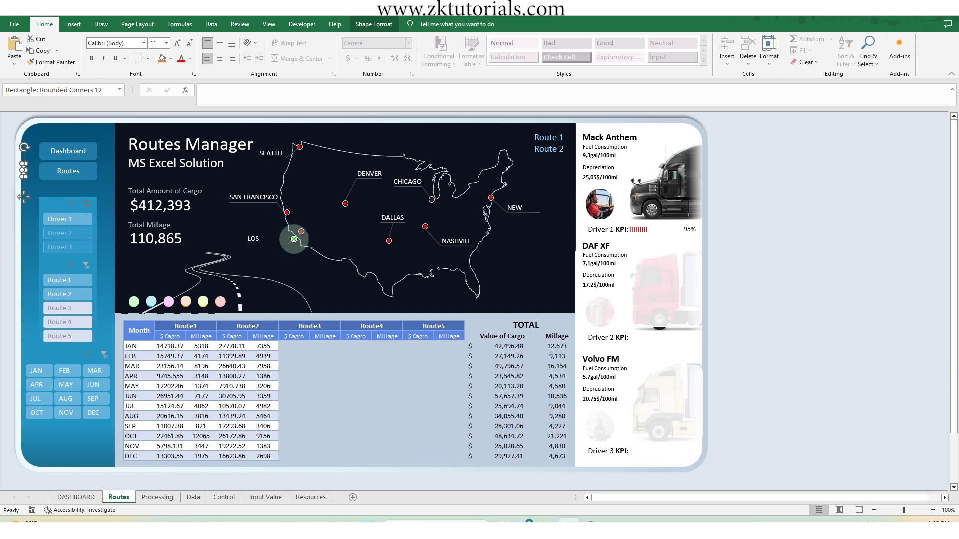
left_click(764, 316)
left_click(86, 205)
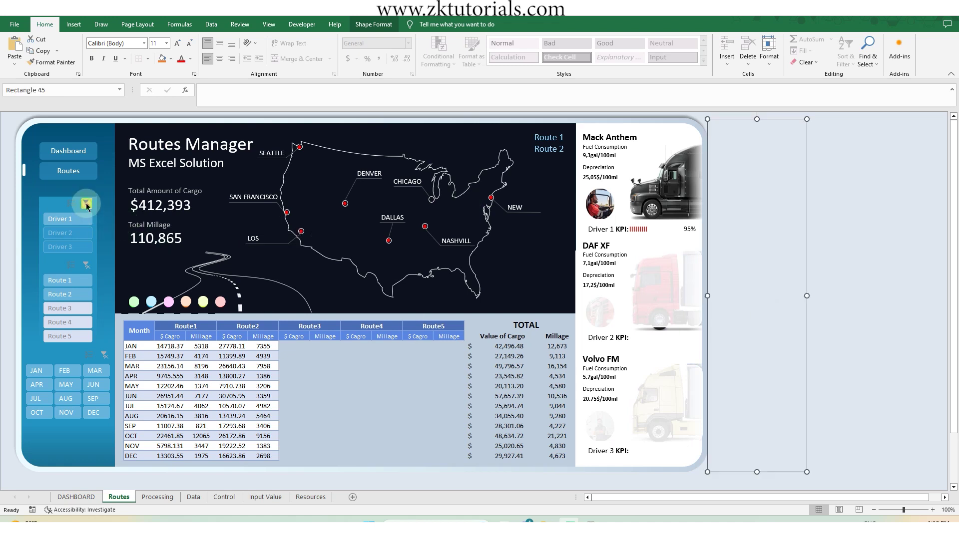
left_click(74, 233)
left_click(68, 247)
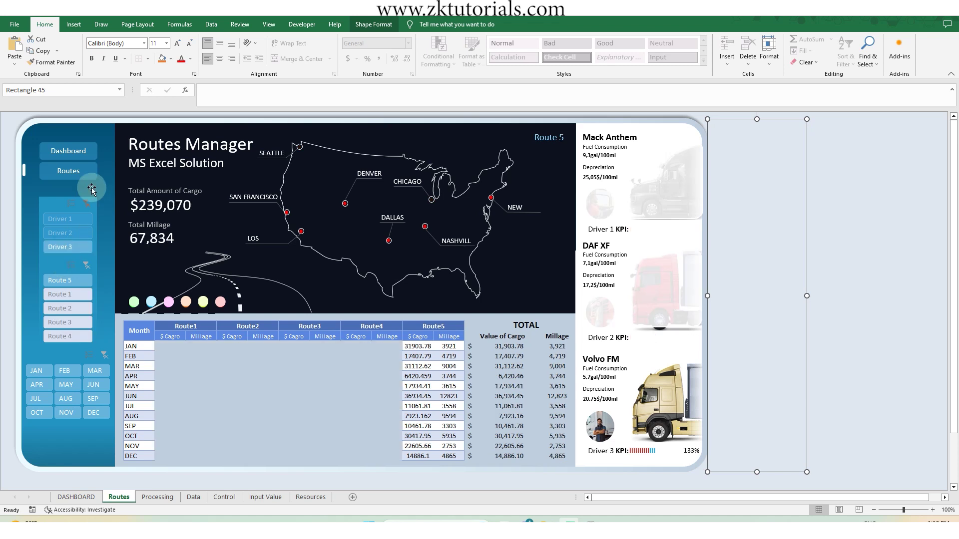
Step: Filter to Route 3, then Route 4, clear the Route slicer and go back to the dashboard
left_click(57, 309)
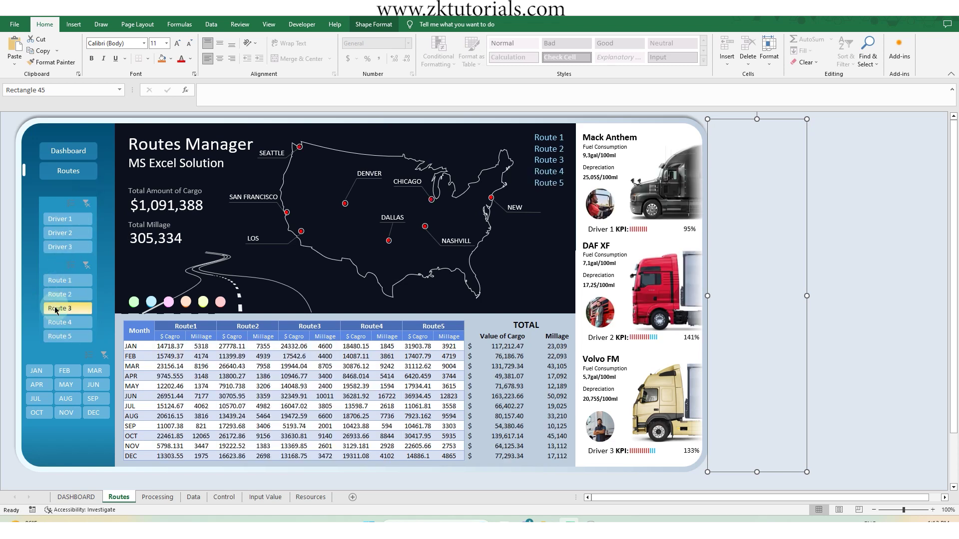
left_click(60, 322)
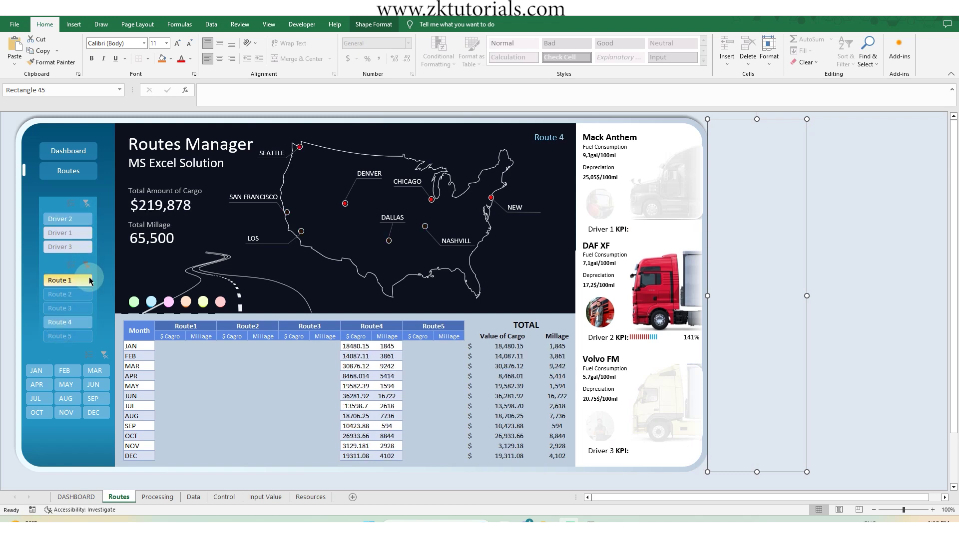
left_click(85, 180)
left_click(75, 154)
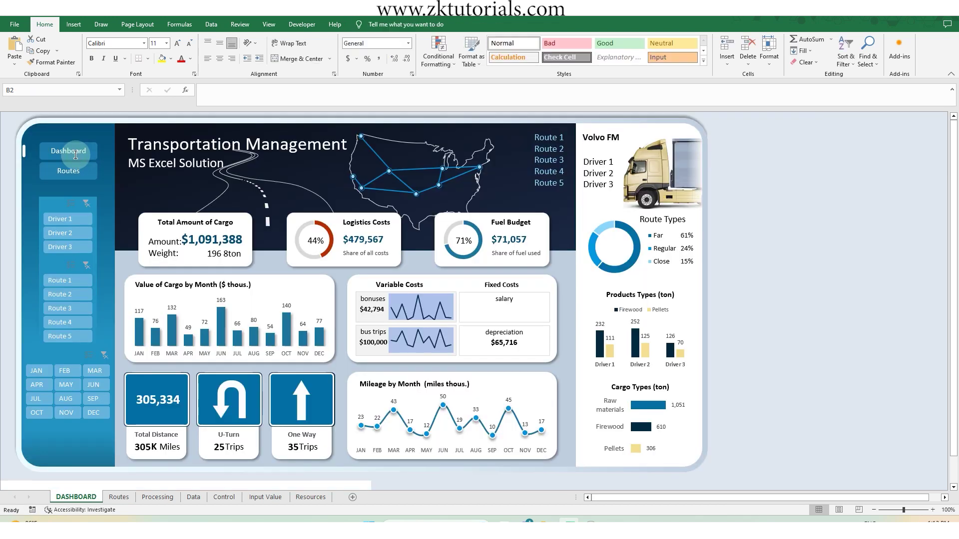
Step: Filter the dashboard to Routes 2, 3 and 4, checking Routes Manager for Route 4
left_click(69, 294)
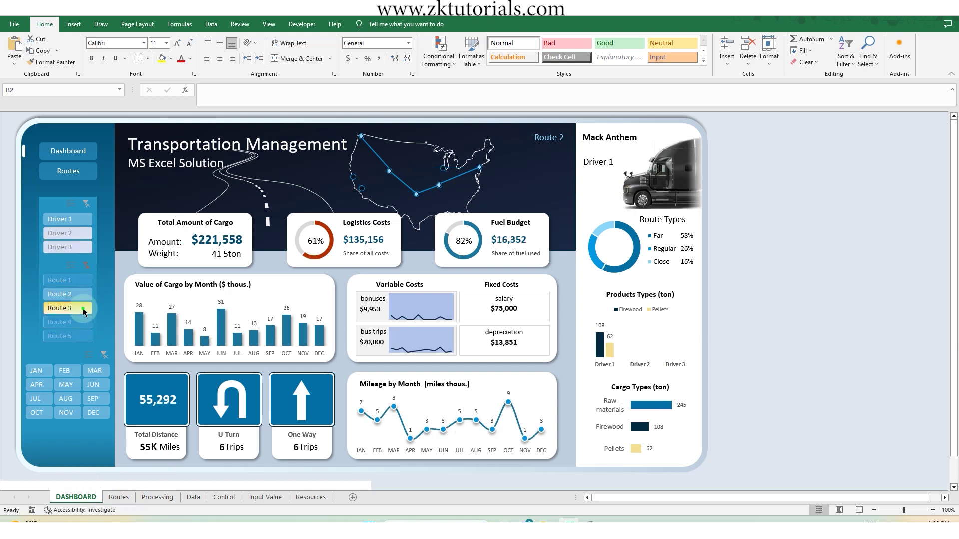
left_click(76, 308)
left_click(76, 324)
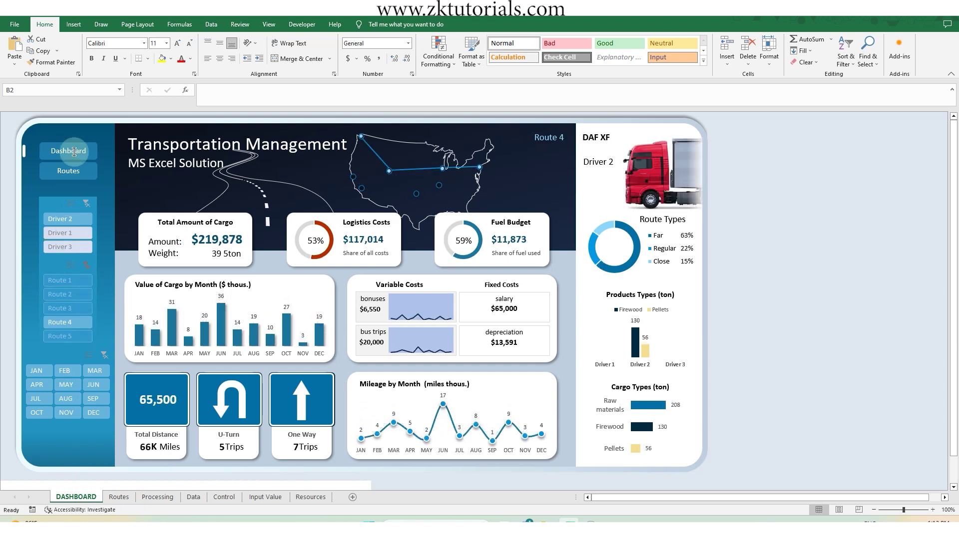
left_click(73, 171)
left_click(69, 150)
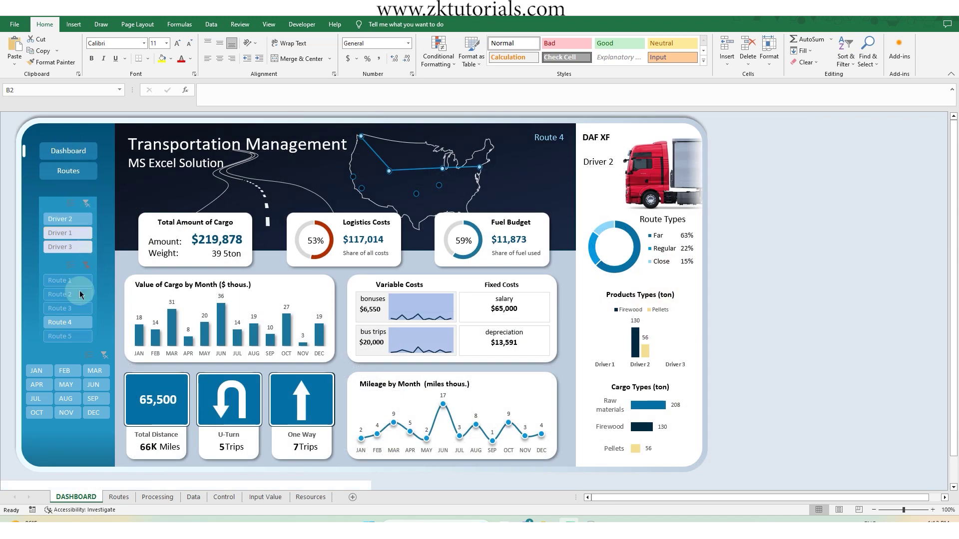
Step: Clear the route filter, preview MAY, JUL and SEP, then clear the month filter
left_click(86, 265)
left_click(66, 385)
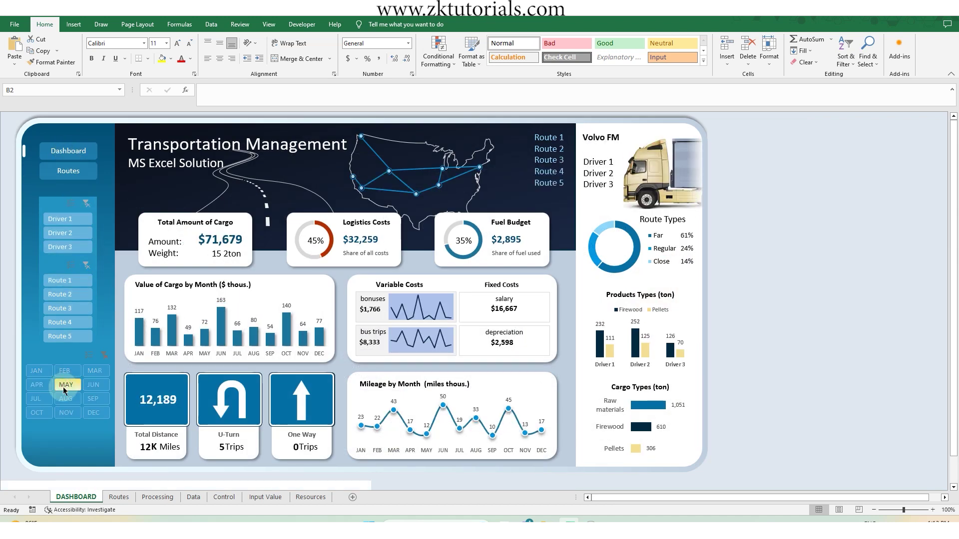
left_click(36, 398)
left_click(90, 399)
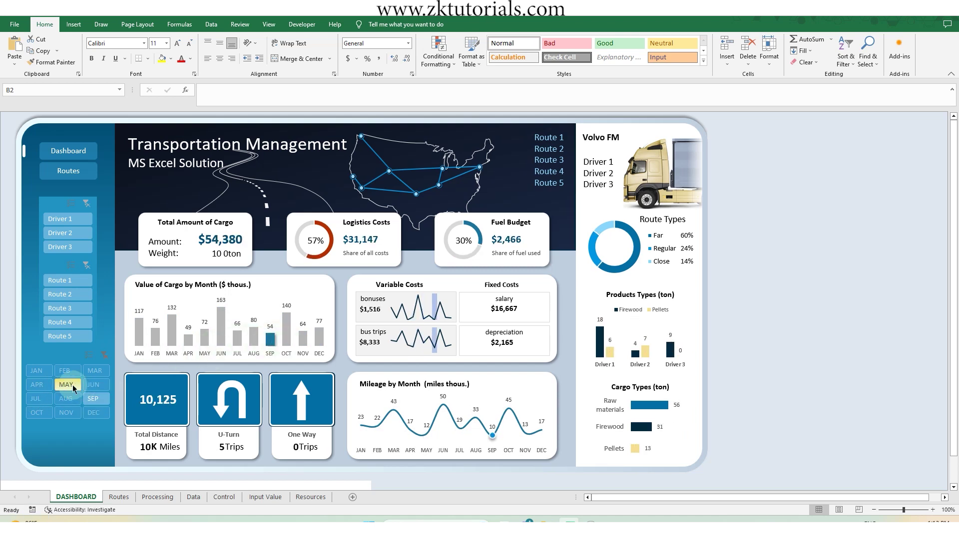
left_click(103, 356)
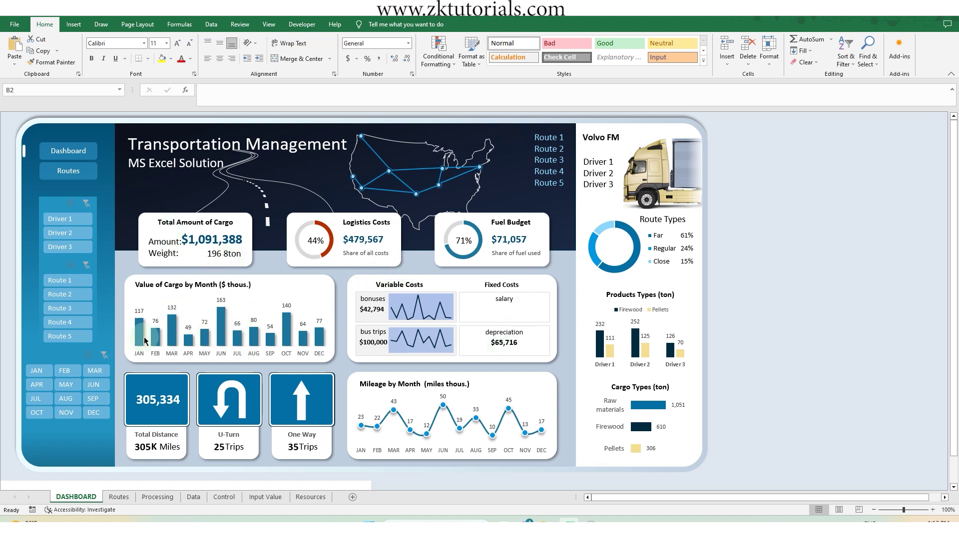
Step: Show Route 4 only, restore all routes, and open the Data sheet
left_click(72, 323)
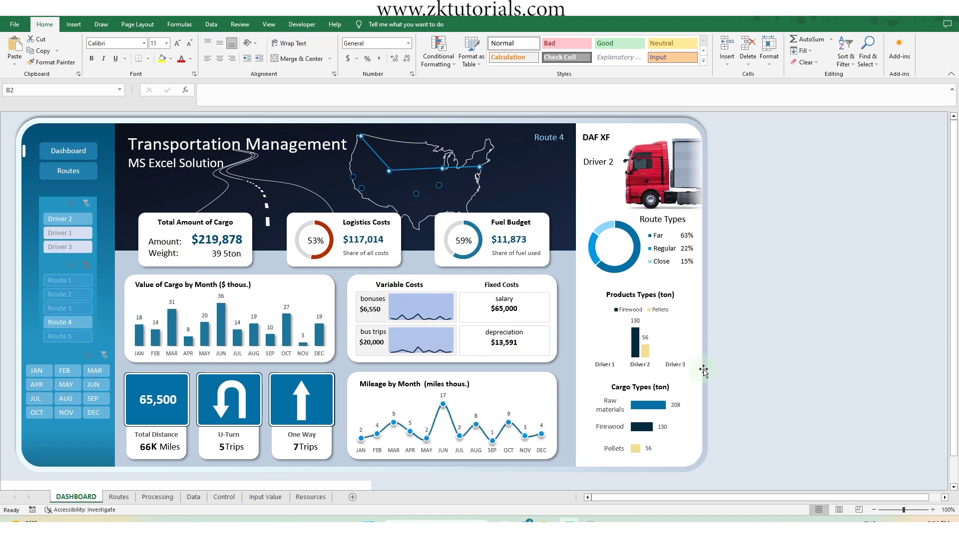
left_click(87, 266)
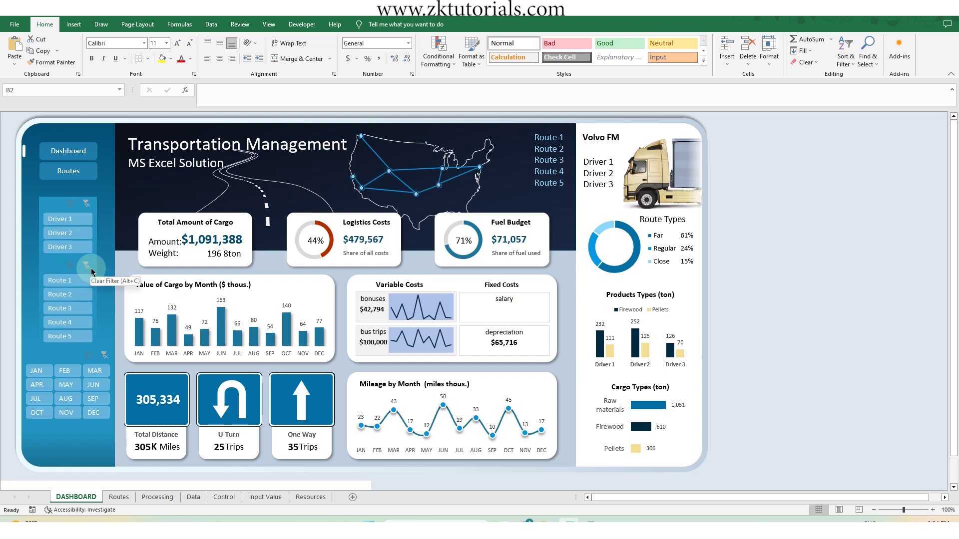
left_click(191, 497)
left_click(293, 368)
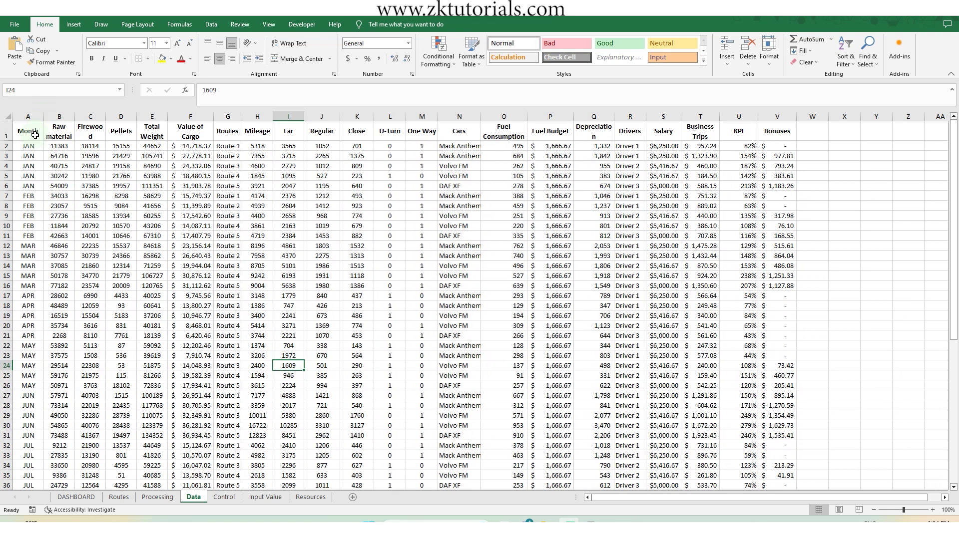
Step: Autofit the Firewood column (C) of the Data table to its heading
left_click_drag(35, 135, 34, 410)
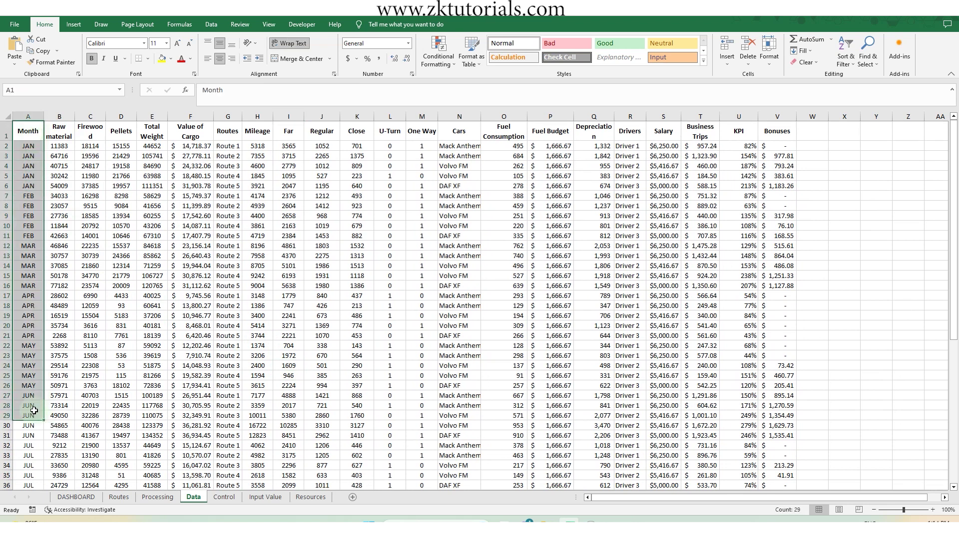
scroll(34, 410, "down", 20)
scroll(34, 410, "up", 5)
scroll(34, 411, "up", 14)
scroll(34, 411, "up", 2)
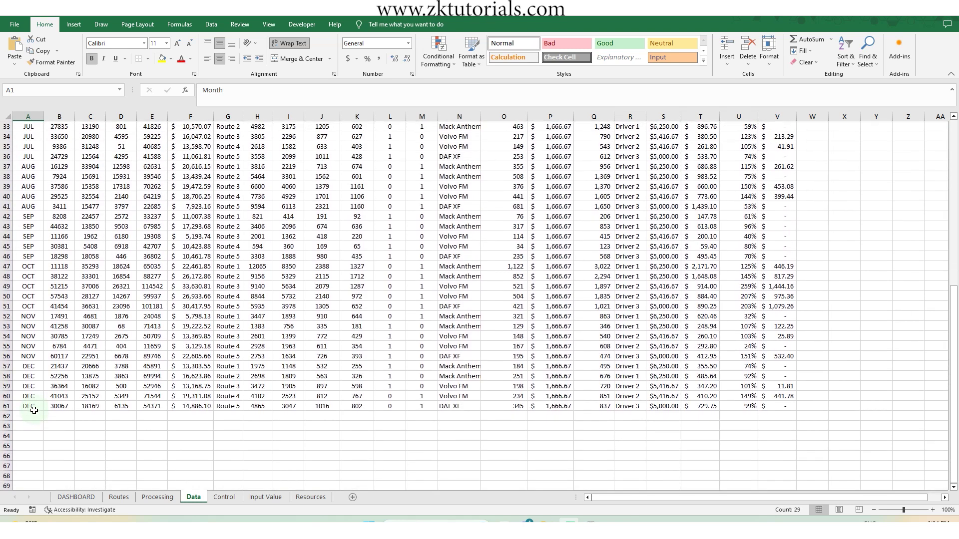
scroll(34, 411, "up", 5)
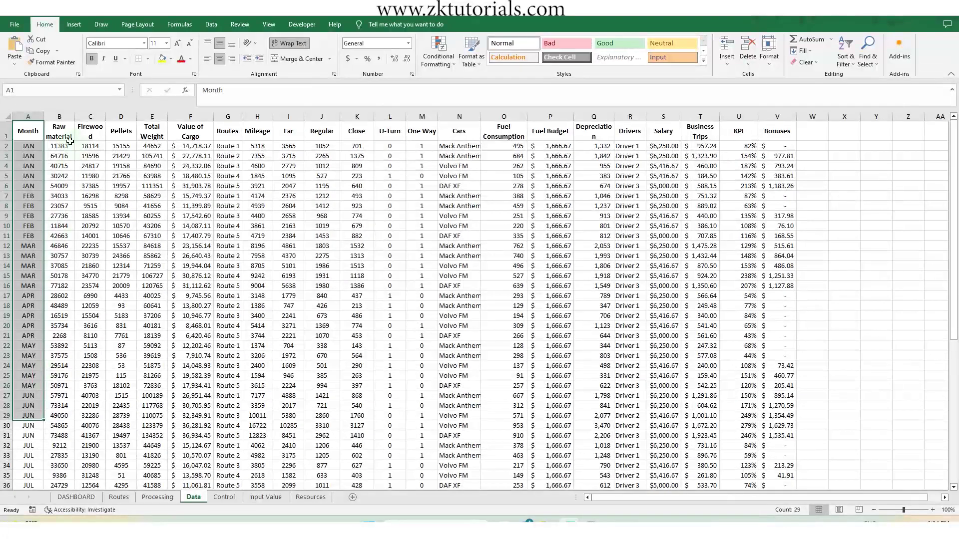
left_click(67, 131)
left_click(59, 154)
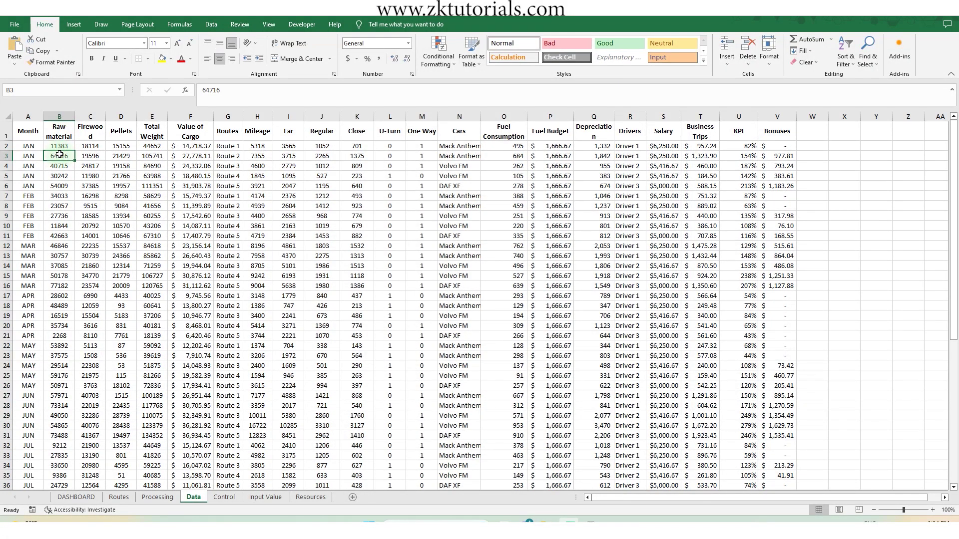
double_click(103, 115)
Step: Review the Pellets through Close headings and widen the Cars column (N) slightly
left_click(126, 130)
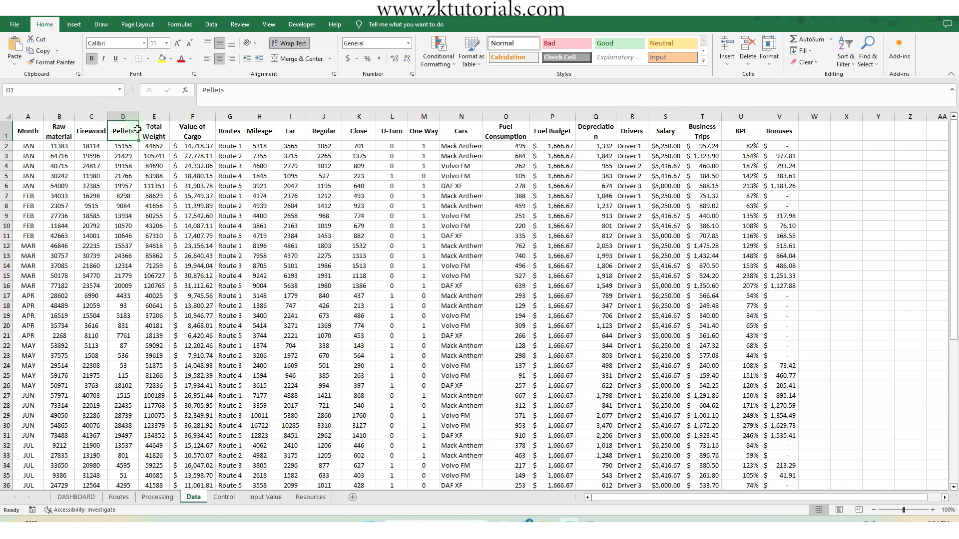
left_click(162, 128)
left_click(212, 127)
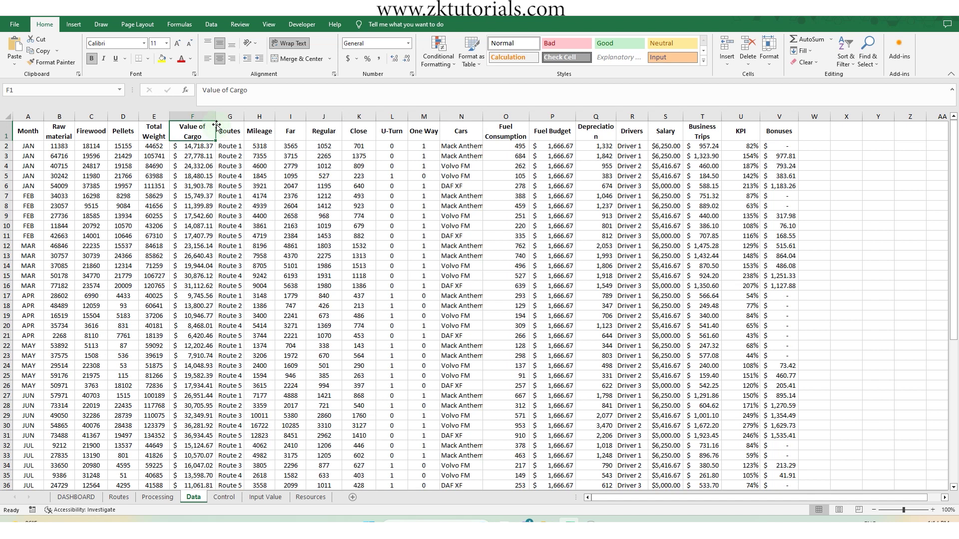
left_click(223, 128)
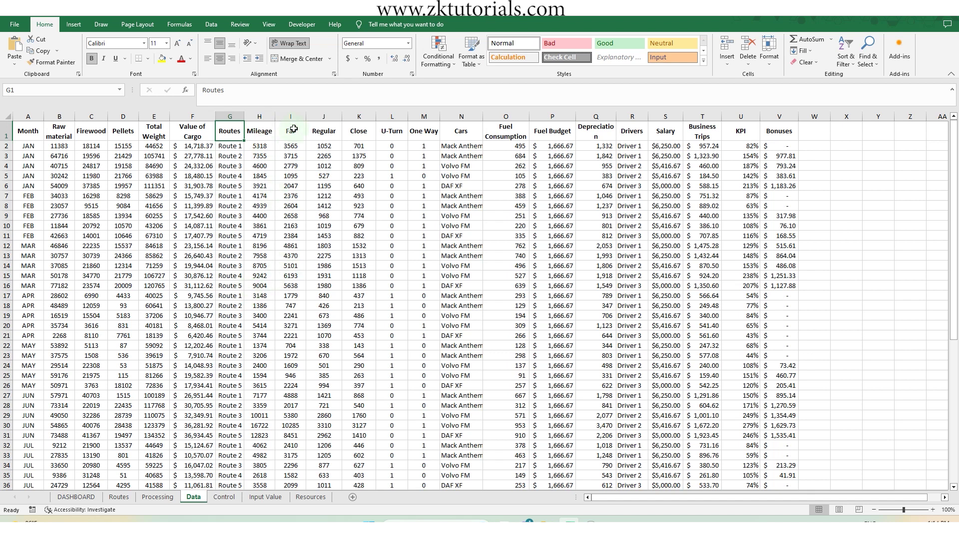
left_click(315, 130)
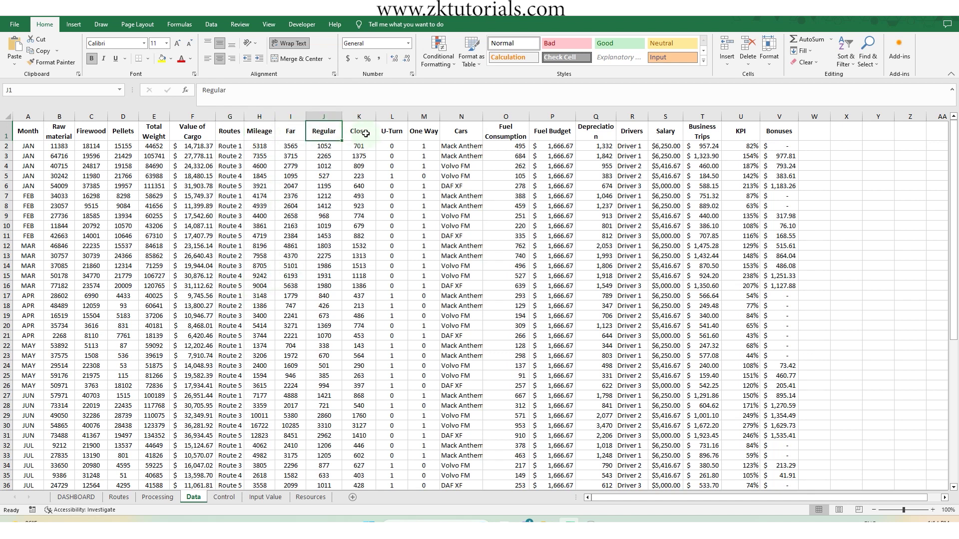
left_click(359, 131)
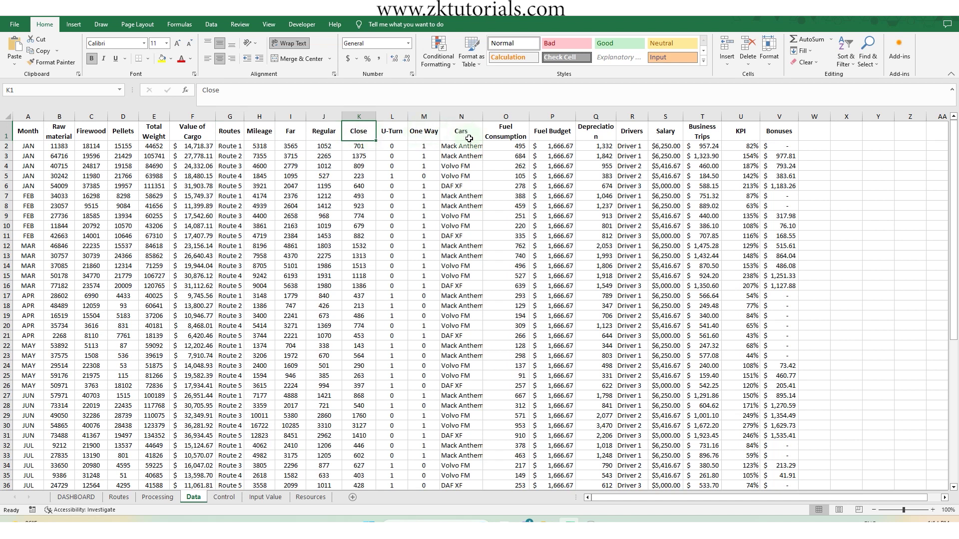
left_click_drag(478, 115, 481, 114)
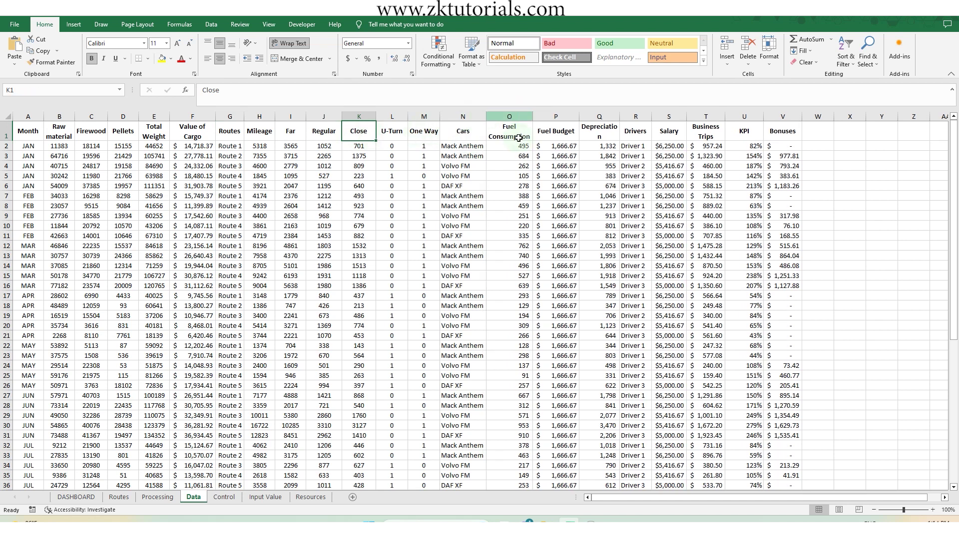
Step: Widen the Depreciation column (Q) to fit its heading, then review Business Trips, KPI and Bonuses values
left_click(518, 137)
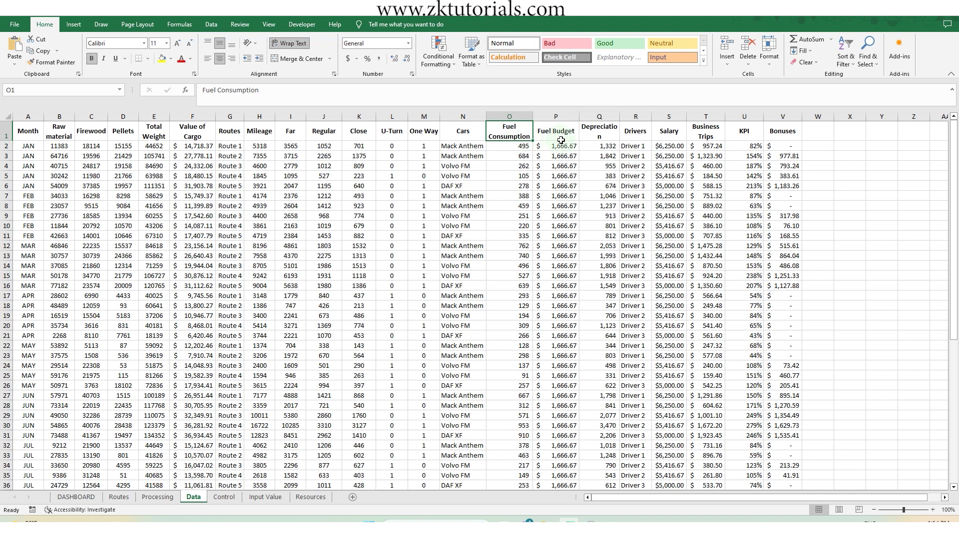
left_click_drag(561, 140, 565, 276)
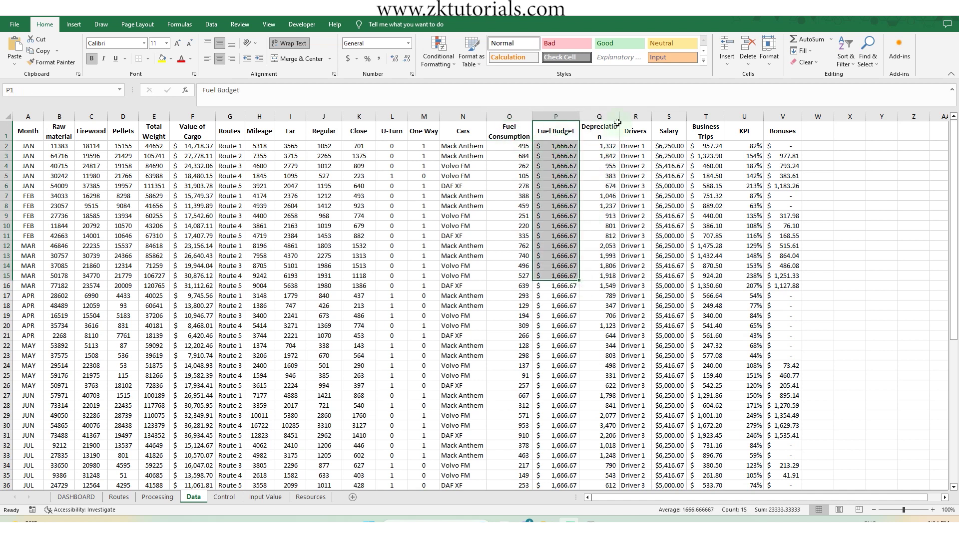
left_click_drag(621, 113, 625, 112)
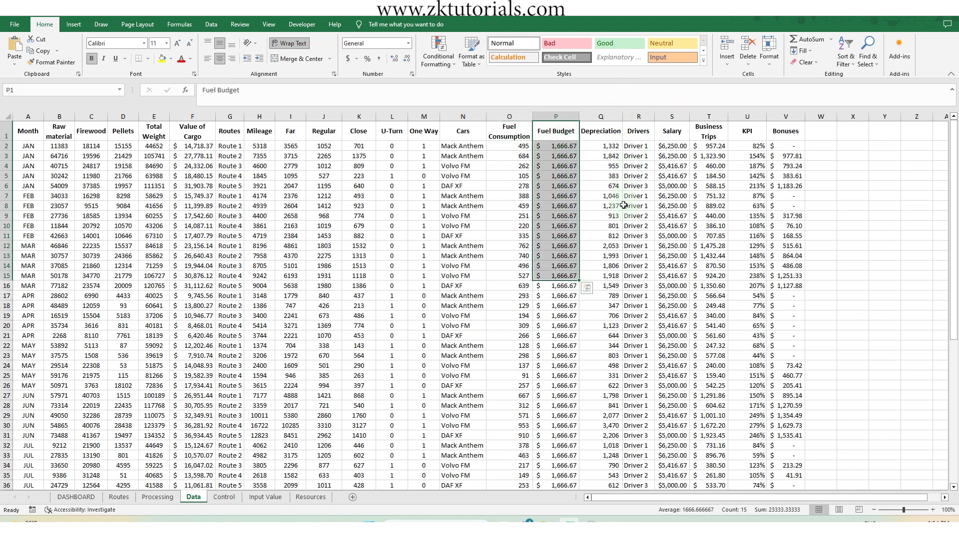
scroll(641, 259, "down", 1)
scroll(641, 259, "up", 1)
scroll(654, 200, "down", 1)
scroll(654, 200, "up", 1)
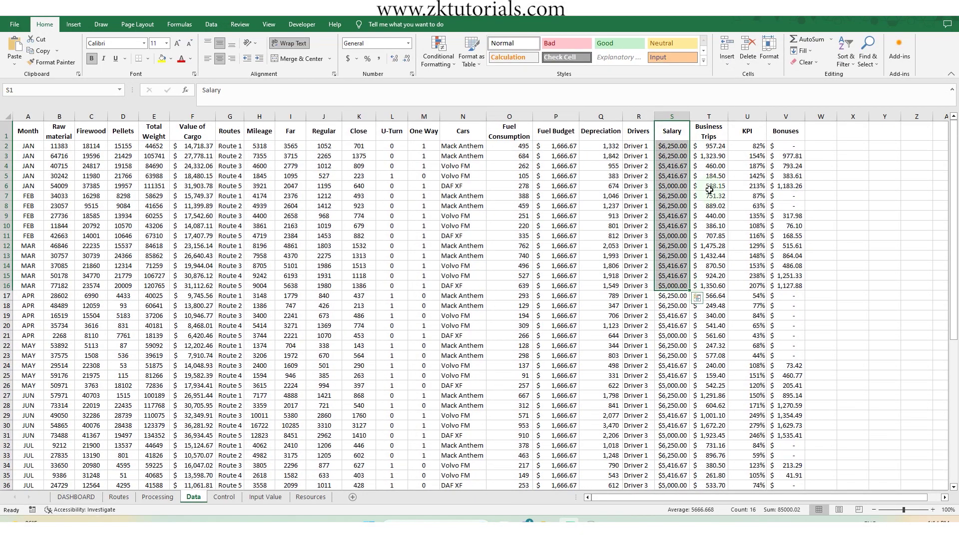
left_click_drag(709, 132, 709, 246)
mouse_move(747, 132)
left_mouse_down()
mouse_move(791, 194)
mouse_move(785, 430)
left_mouse_up()
left_click(852, 245)
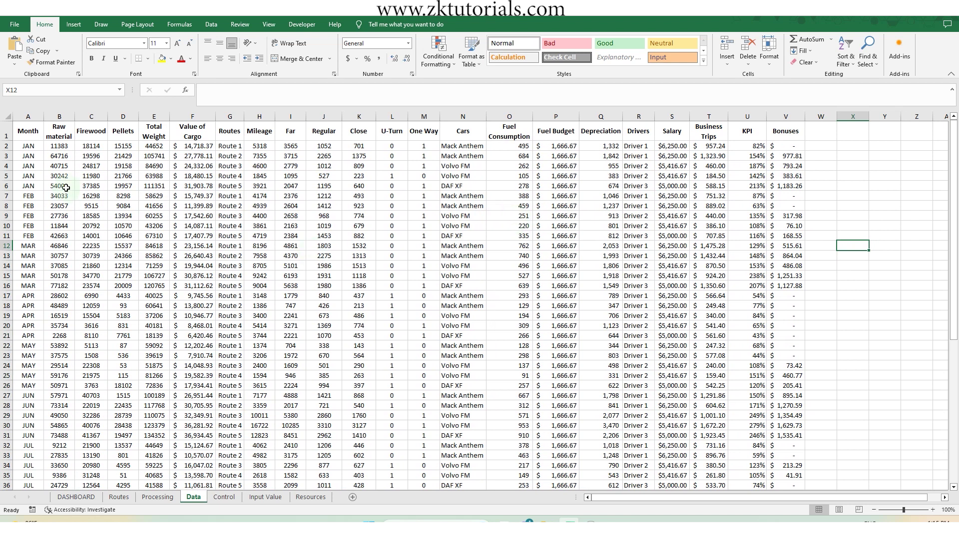
left_click(37, 117)
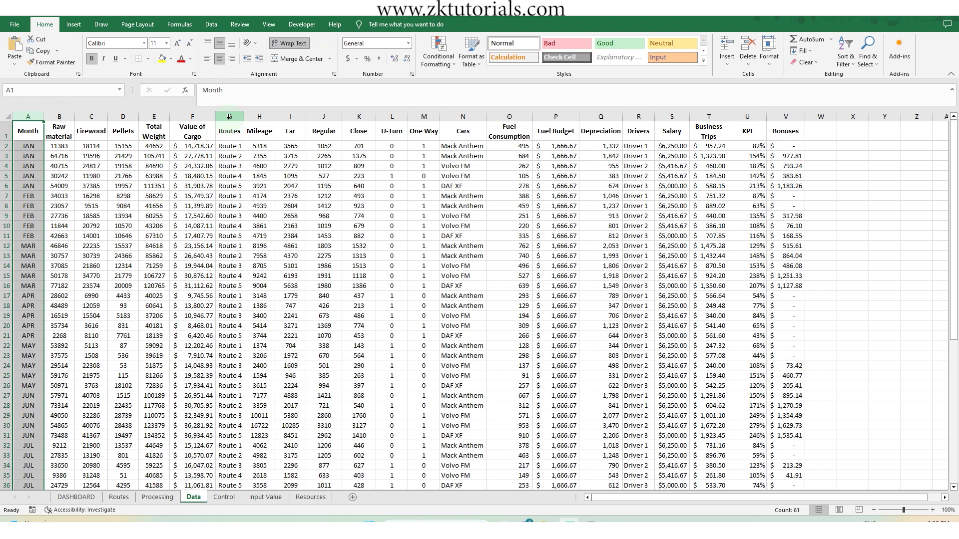
left_click(456, 116, "ctrl")
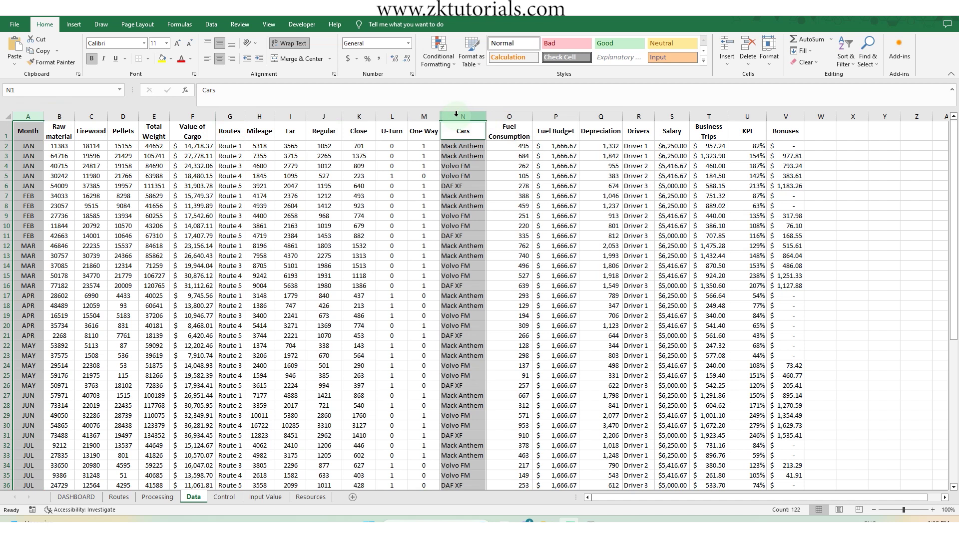
left_click(230, 117, "ctrl")
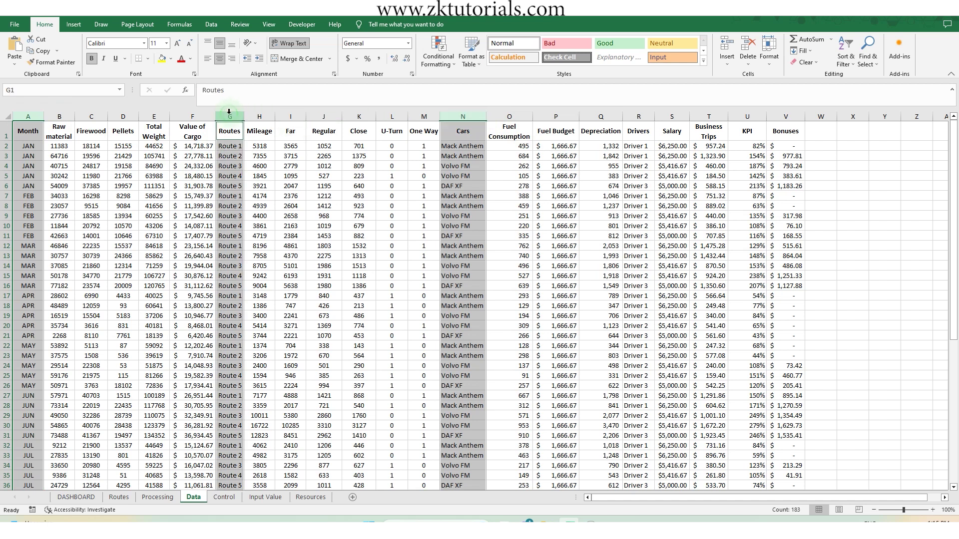
left_click(638, 117, "ctrl")
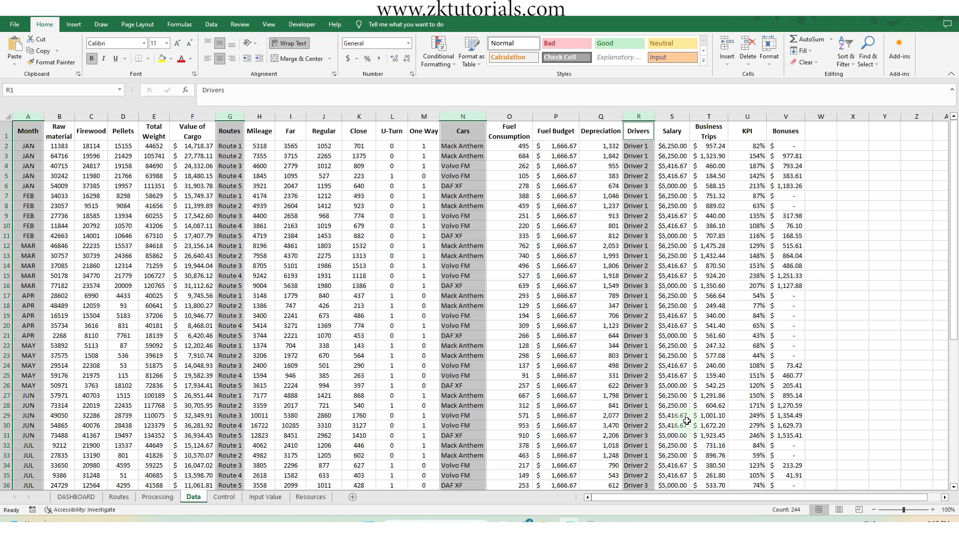
left_click(494, 445)
left_click_drag(583, 317, 496, 268)
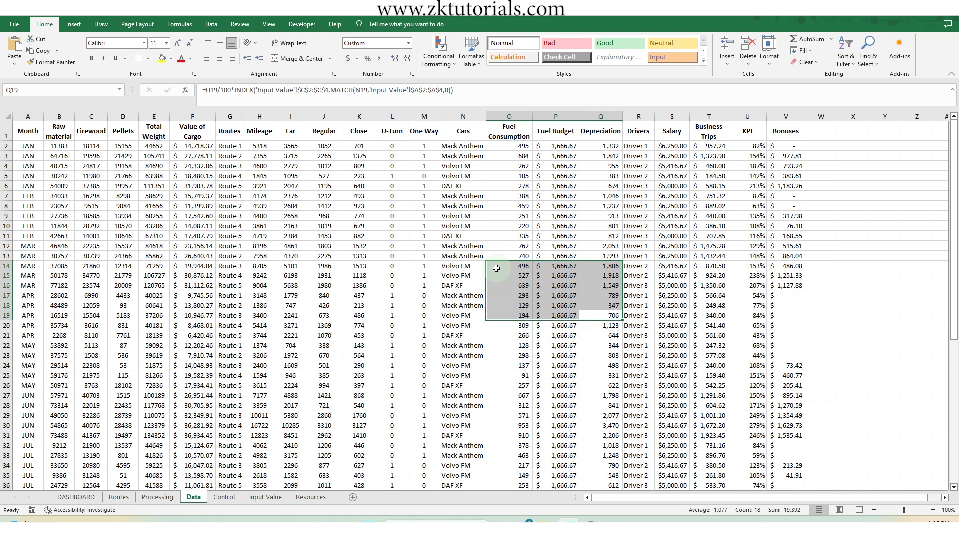
left_click(358, 296)
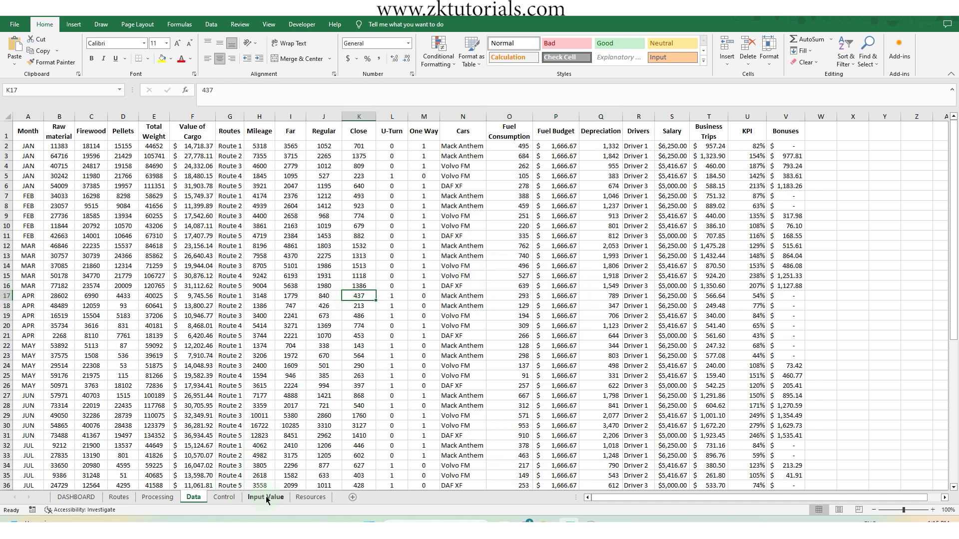
Step: On Resources, drag Rectangle 6 off the yellow truck, nudge Picture 2, then view Input Value
left_click(295, 499)
left_click(669, 375)
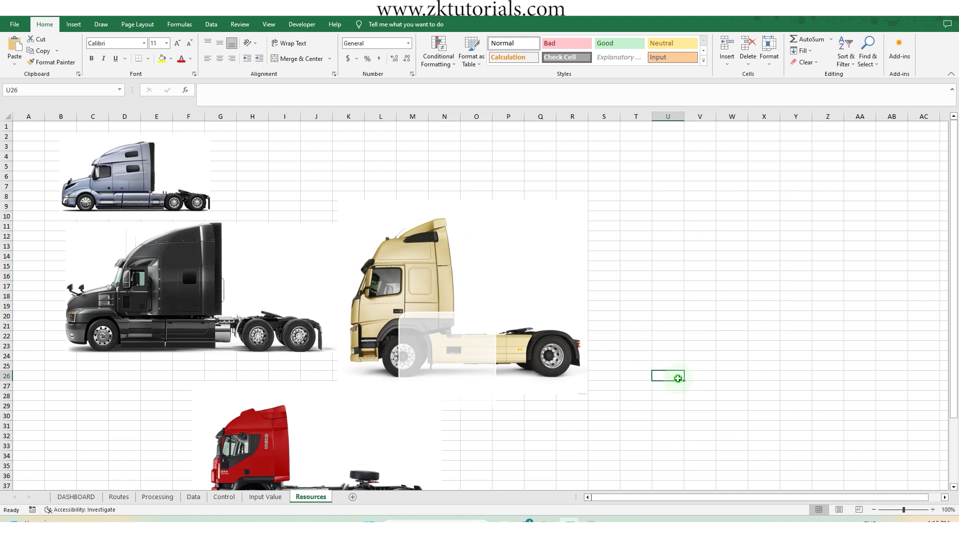
scroll(676, 378, "down", 9)
scroll(676, 378, "up", 2)
scroll(676, 378, "up", 7)
left_click(469, 366)
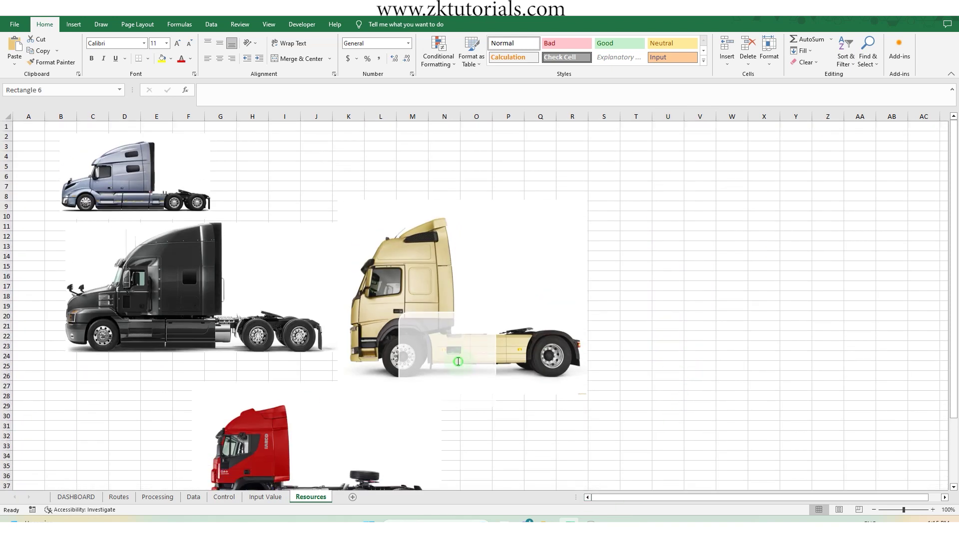
mouse_move(525, 322)
left_mouse_down()
mouse_move(391, 196)
mouse_move(699, 225)
left_mouse_up()
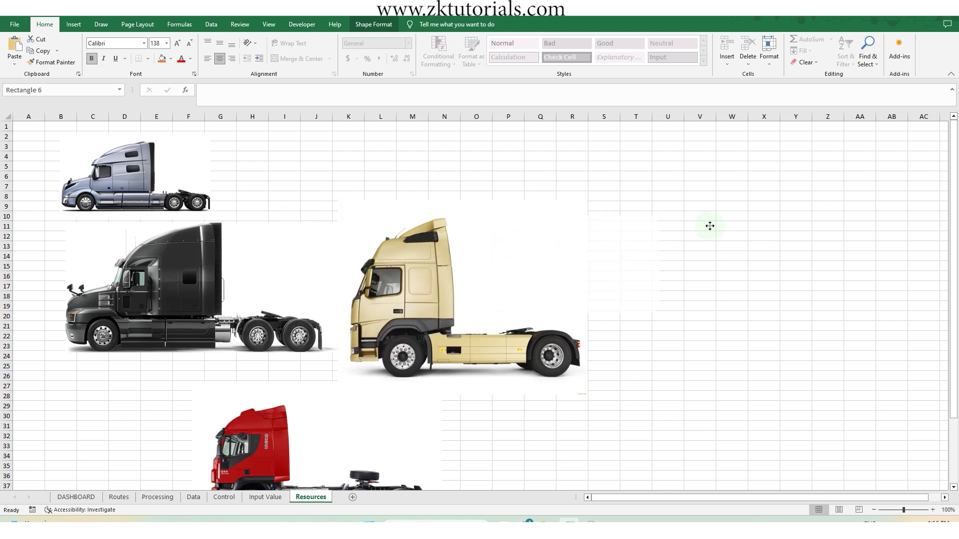
mouse_move(193, 295)
left_mouse_down()
mouse_move(124, 418)
mouse_move(182, 305)
left_mouse_up()
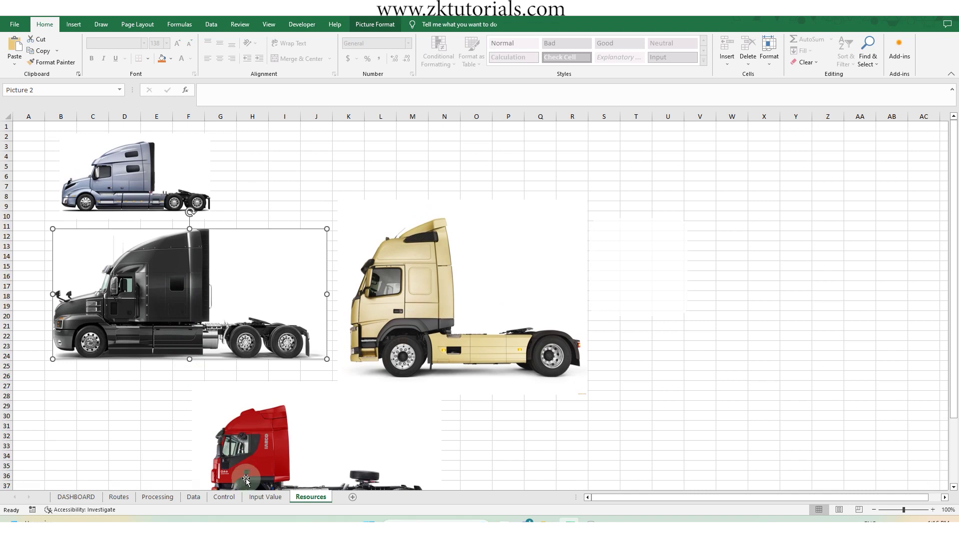
left_click(260, 497)
left_click(300, 337)
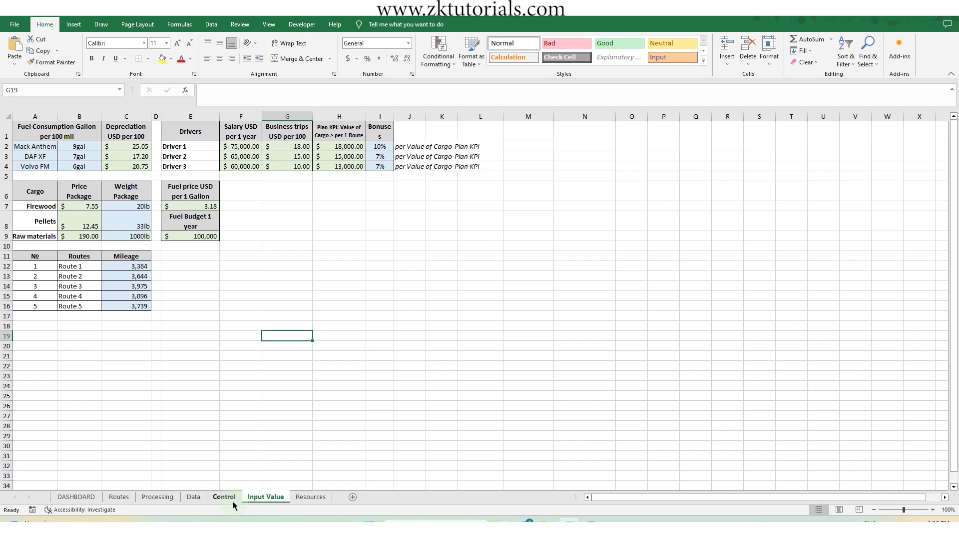
left_click(186, 498)
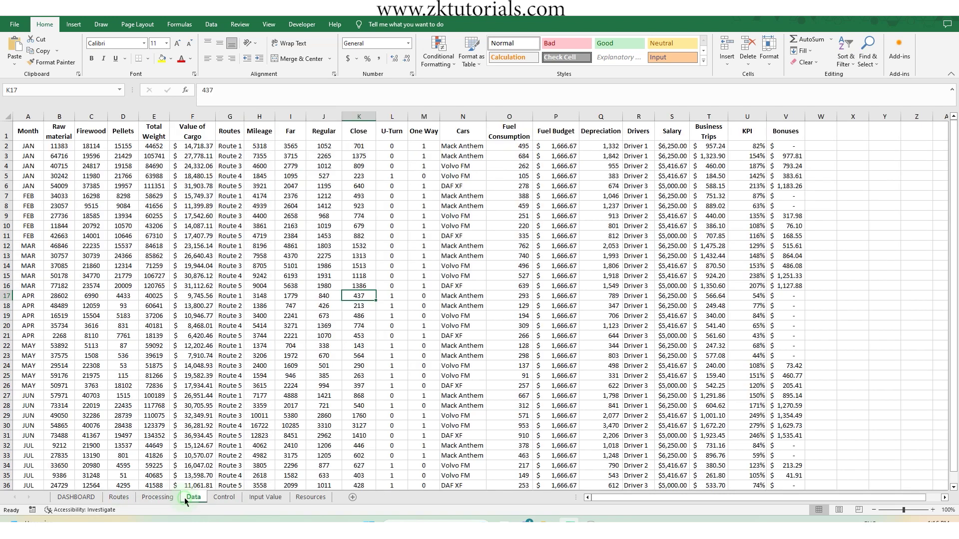
left_click(266, 497)
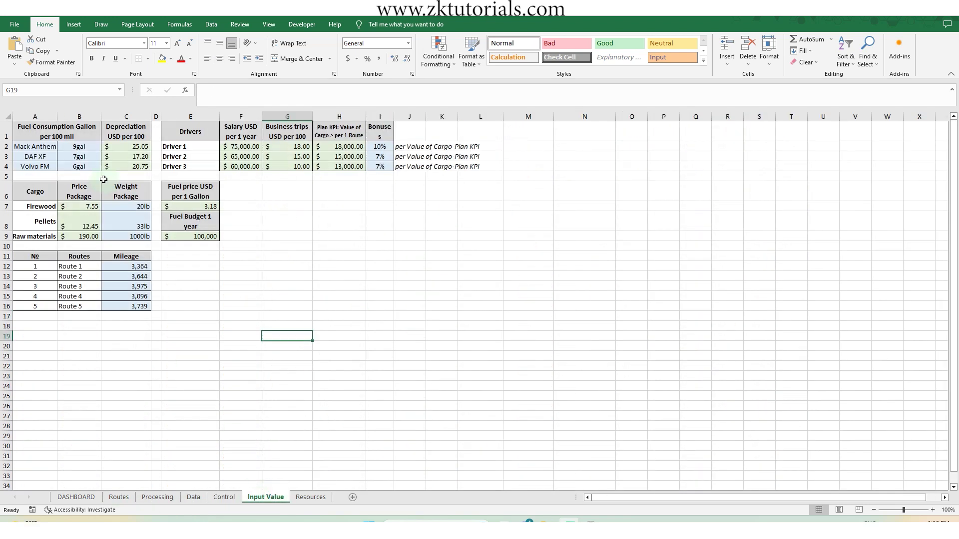
left_click(82, 132)
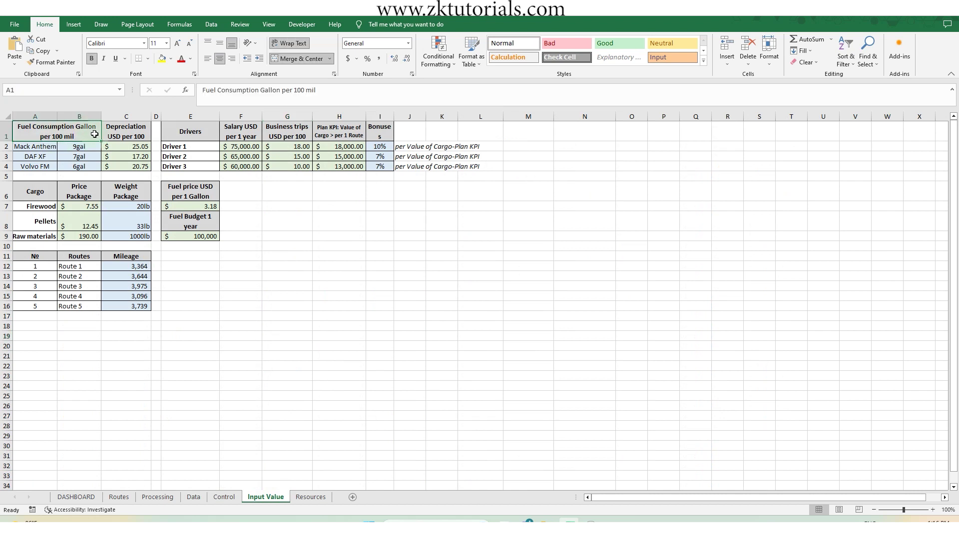
left_click(41, 146)
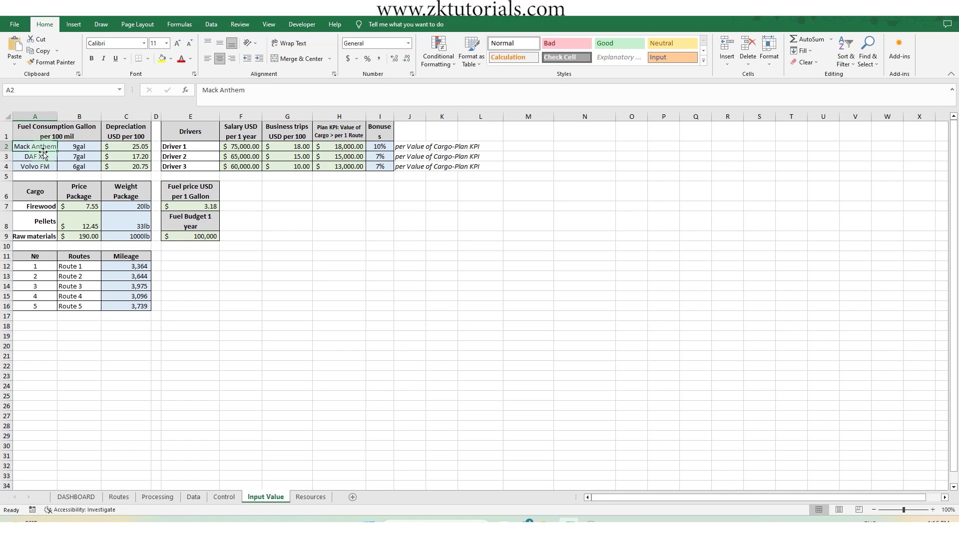
left_click(43, 156)
left_click(44, 166)
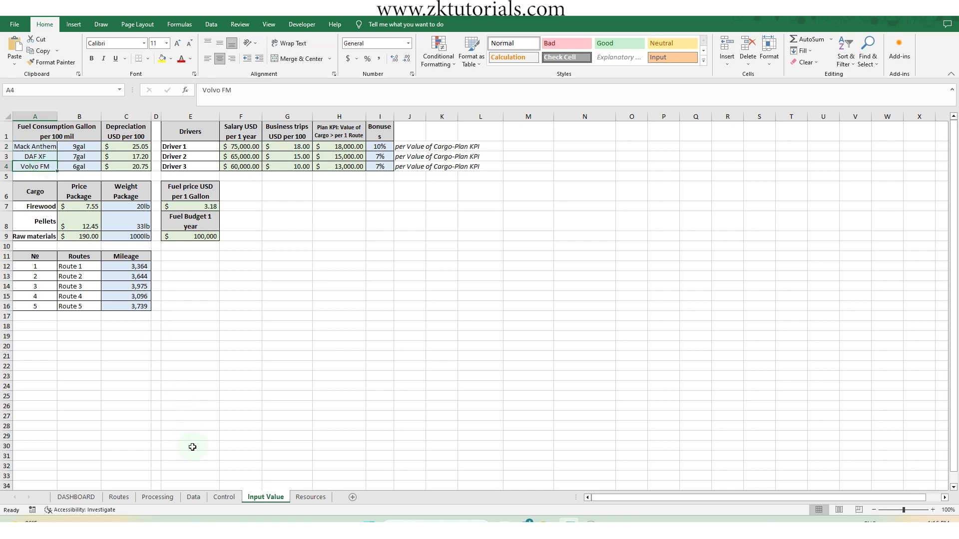
left_click(192, 496)
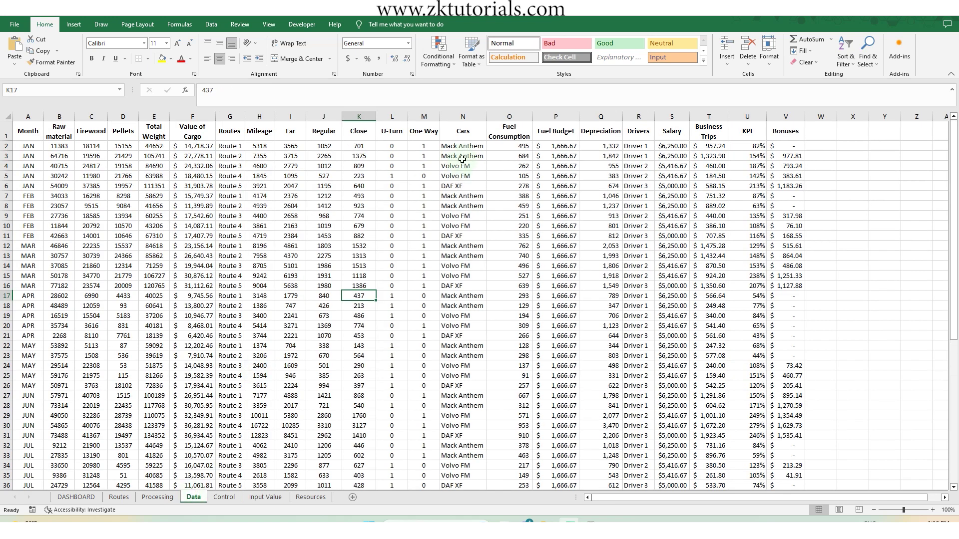
left_click(476, 117)
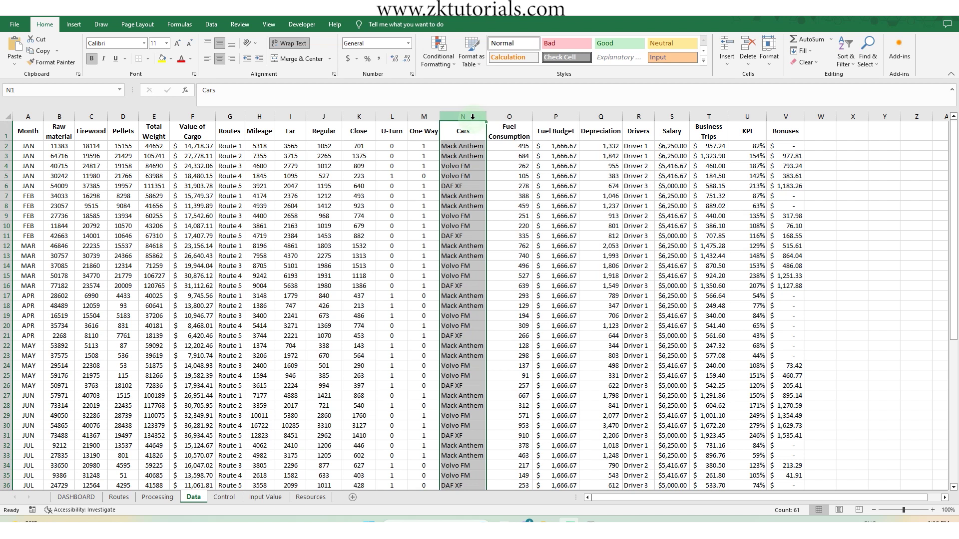
Step: Select the Cars column, cancelling an accidental 'L' typed into its header
left_click_drag(472, 116, 423, 116)
type("L")
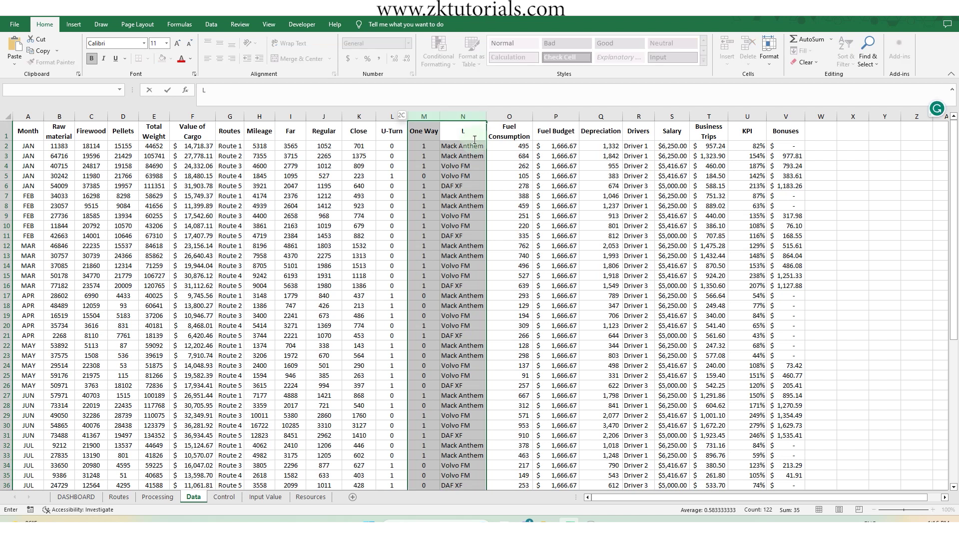
key("Escape")
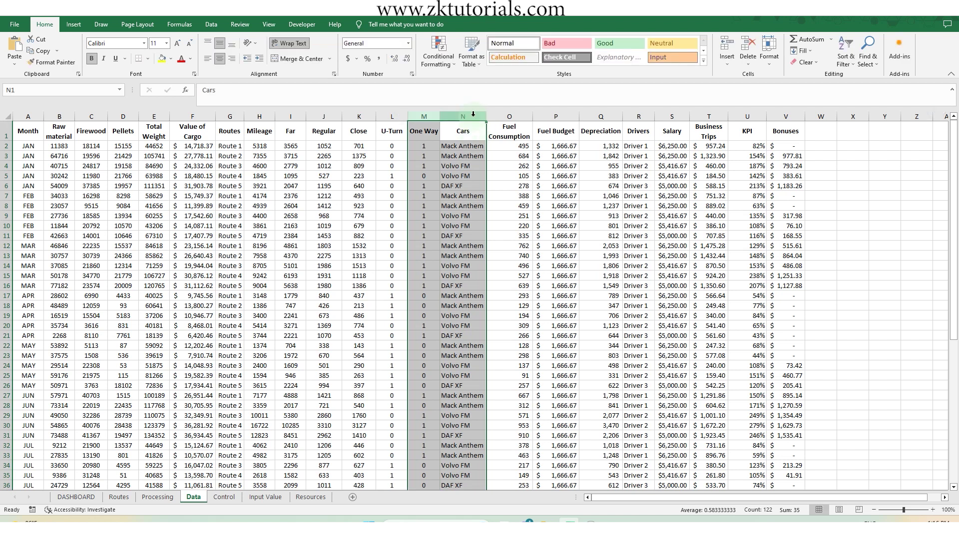
left_click(472, 115)
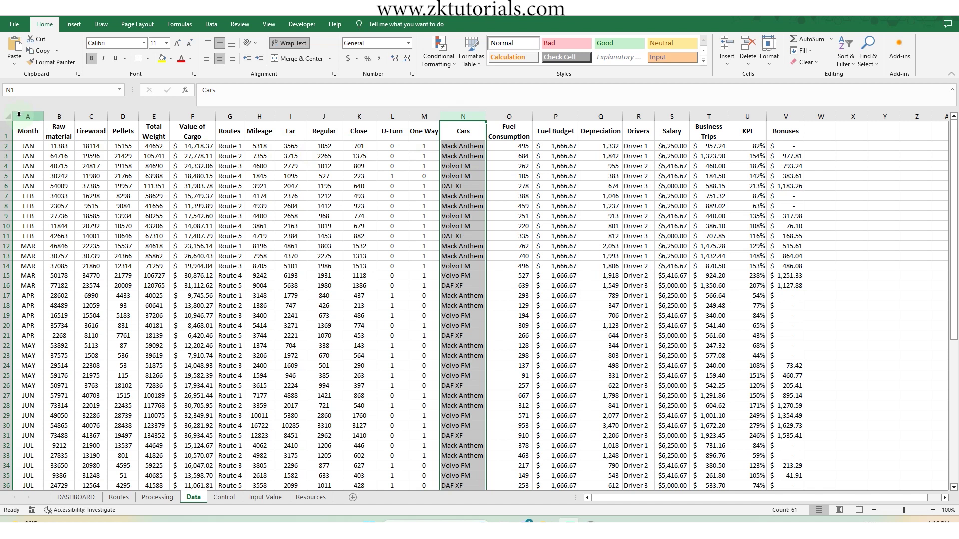
Step: Apply AutoFilter to the whole Data table with Ctrl+Shift+L and check the Cars filter dropdown
left_click(70, 183)
key("ctrl+a")
key("ctrl+shift+l")
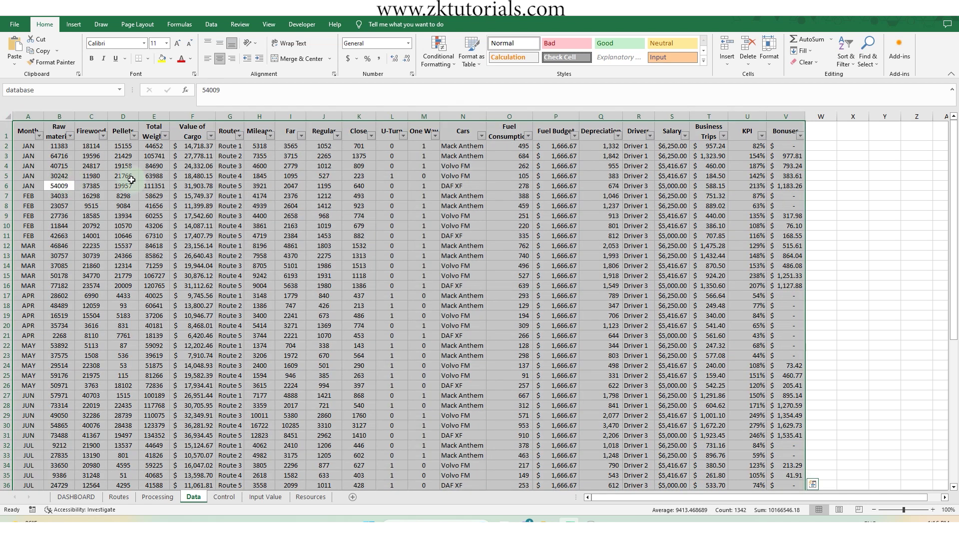
left_click(280, 196)
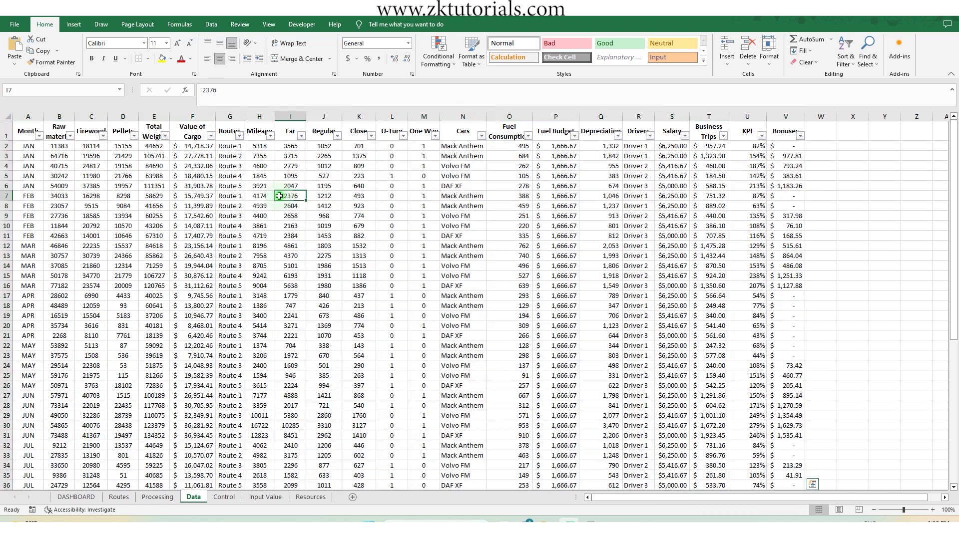
left_click(482, 137)
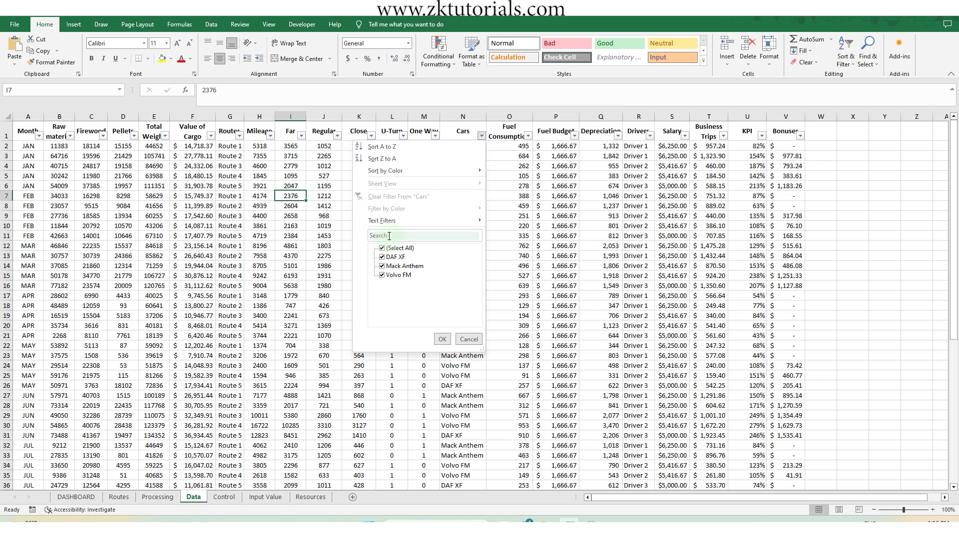
left_click(472, 339)
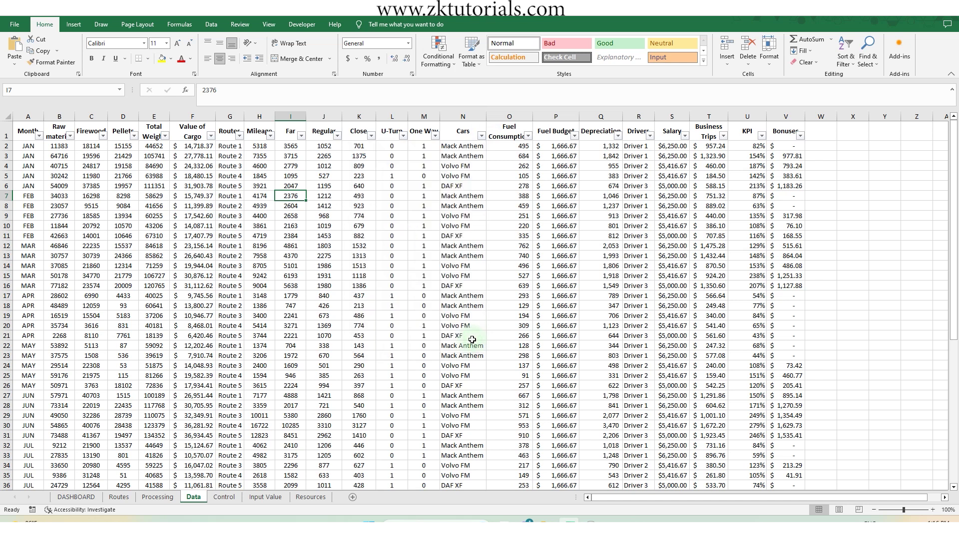
left_click(265, 497)
mouse_move(35, 147)
left_mouse_down()
mouse_move(40, 171)
mouse_move(73, 162)
left_mouse_up()
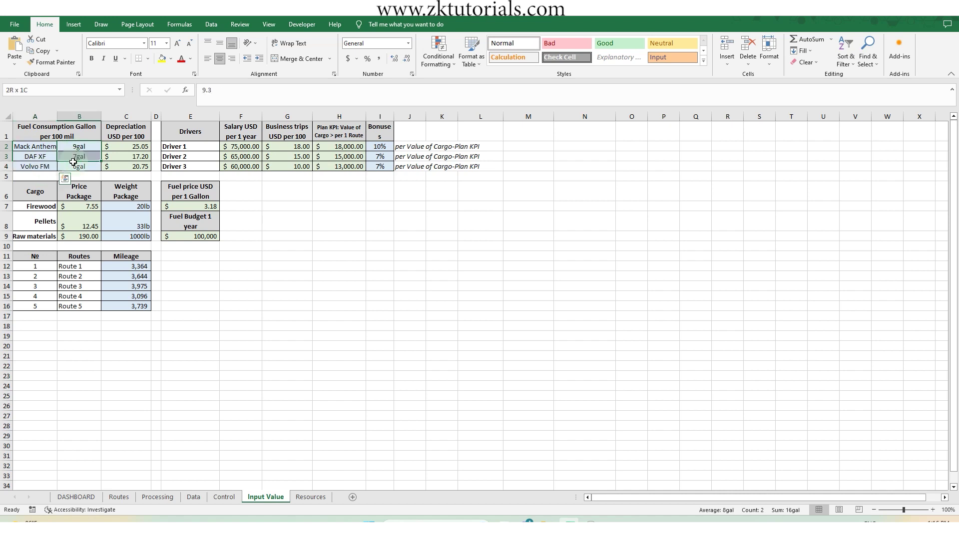
left_click(133, 146)
left_click(128, 158)
left_click(123, 167)
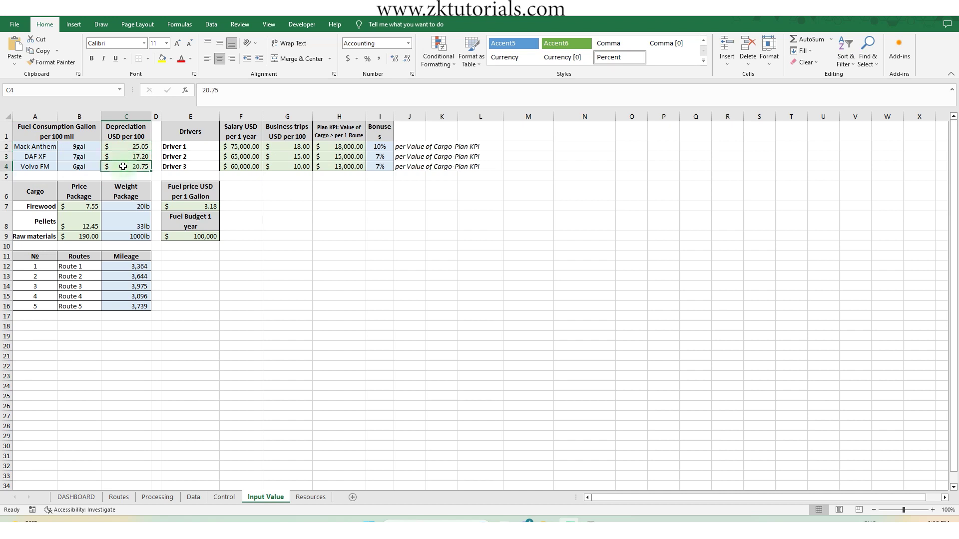
left_click(193, 497)
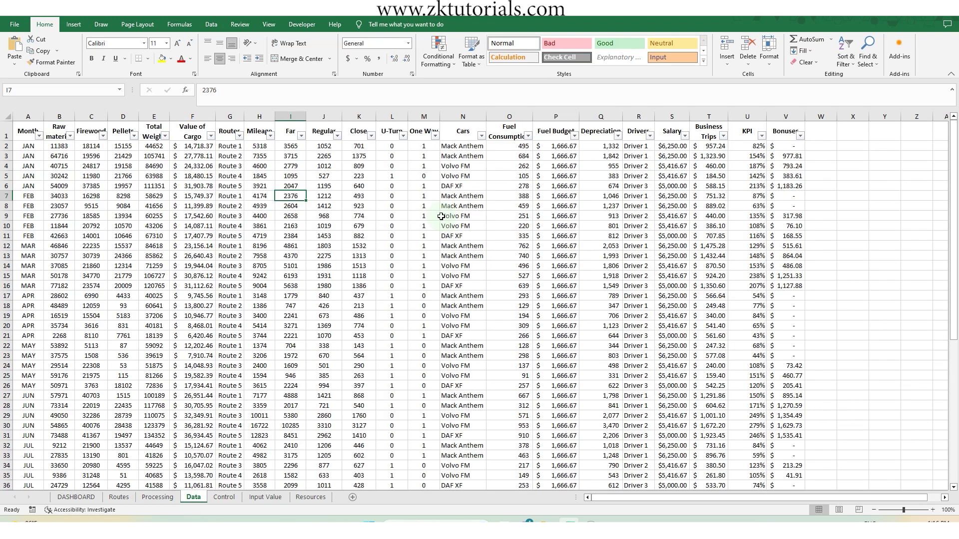
left_click(493, 146)
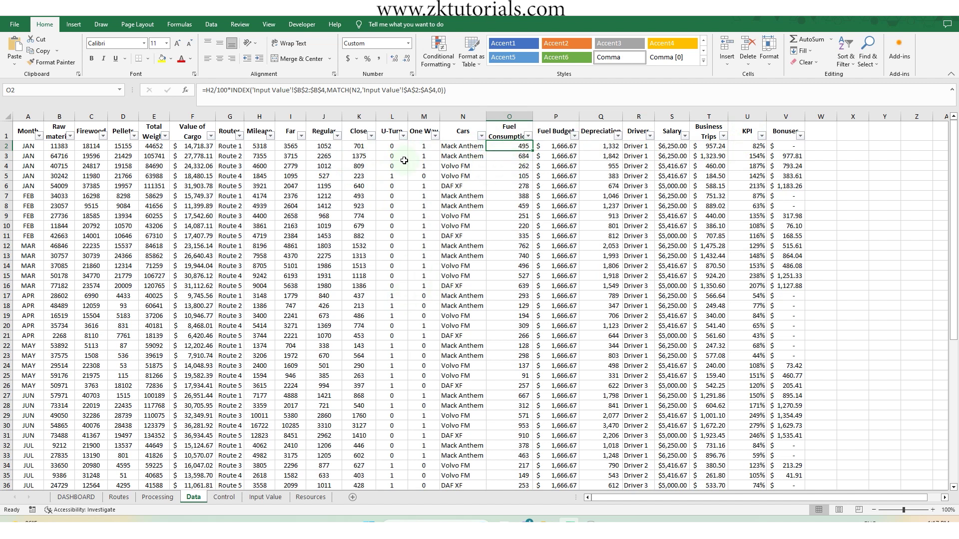
left_click(499, 193)
left_click(512, 254)
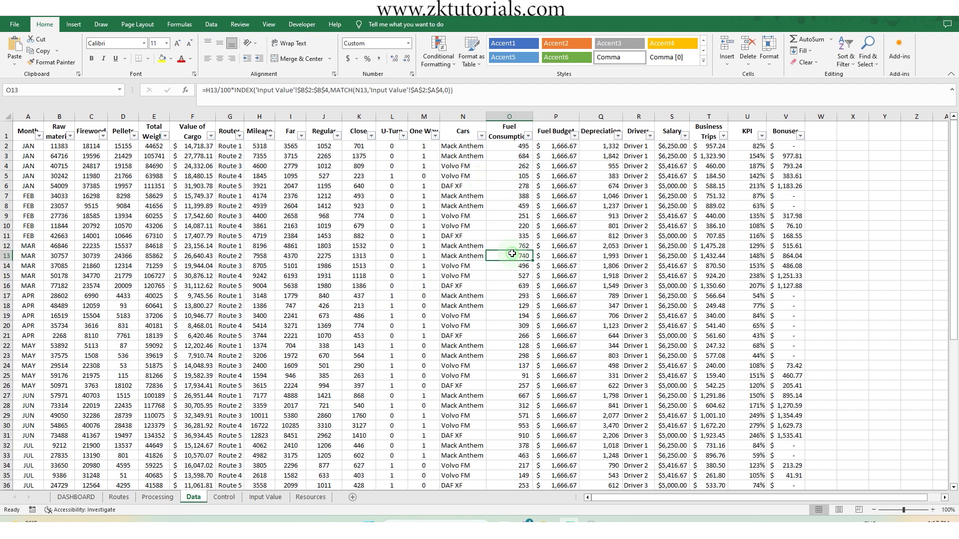
left_click(442, 205)
left_click(334, 194)
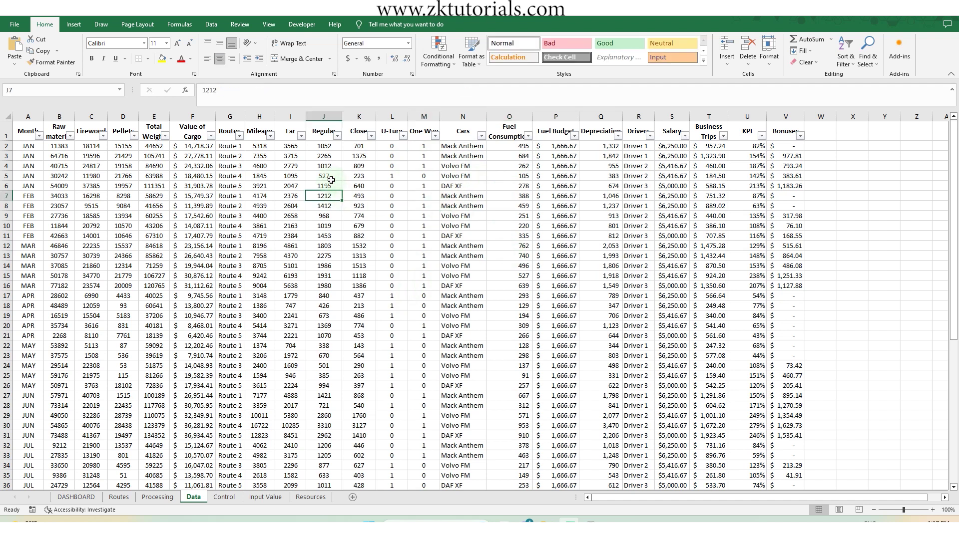
left_click(323, 156)
left_click(359, 155)
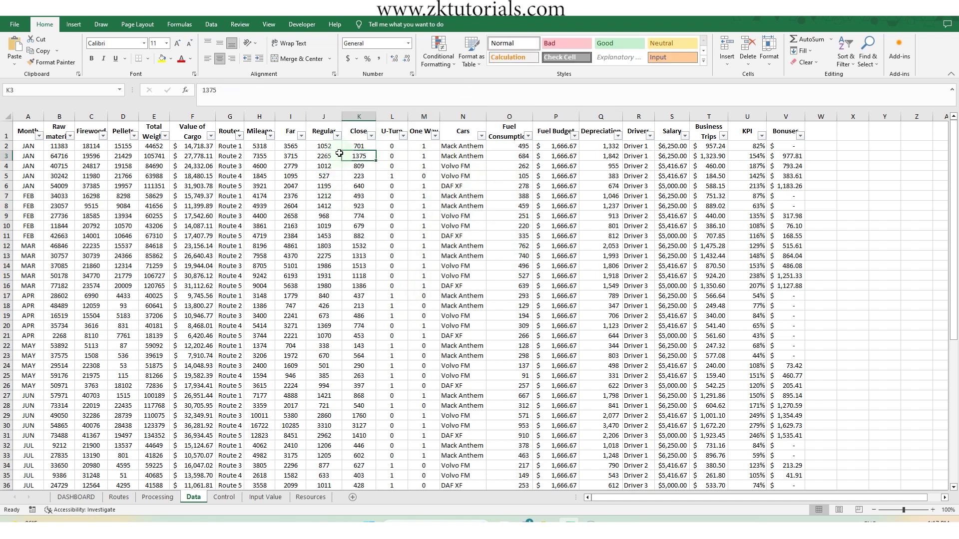
left_click(179, 146)
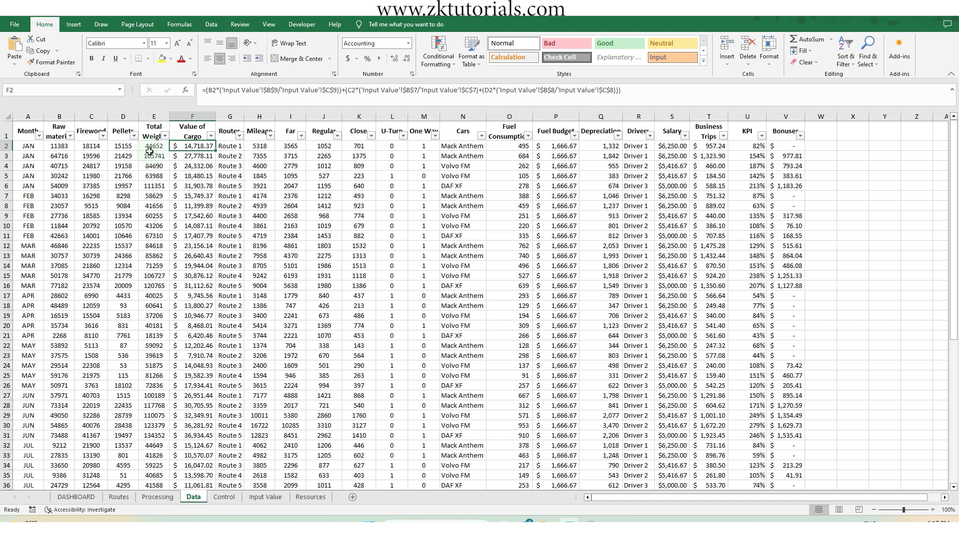
left_click(31, 148)
key("Right")
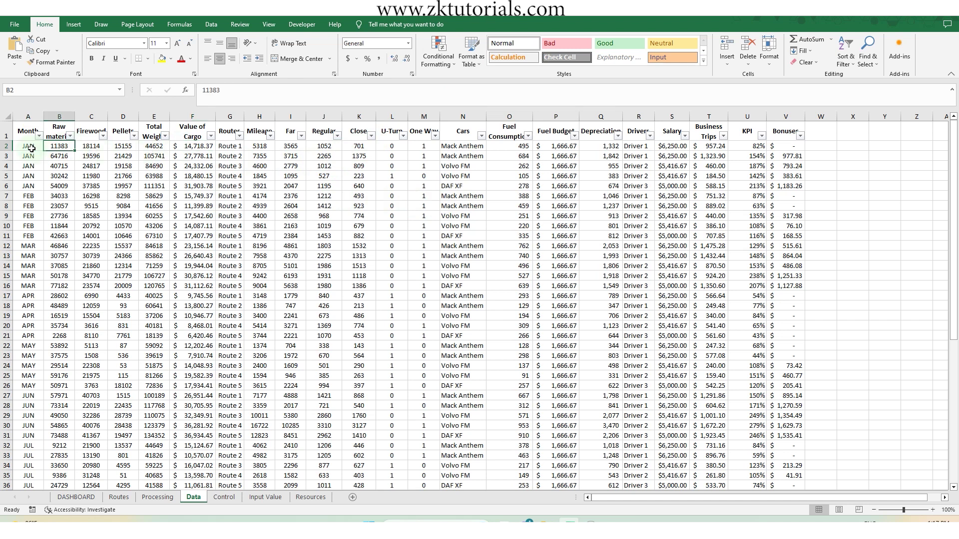
key("Right")
key("Right")
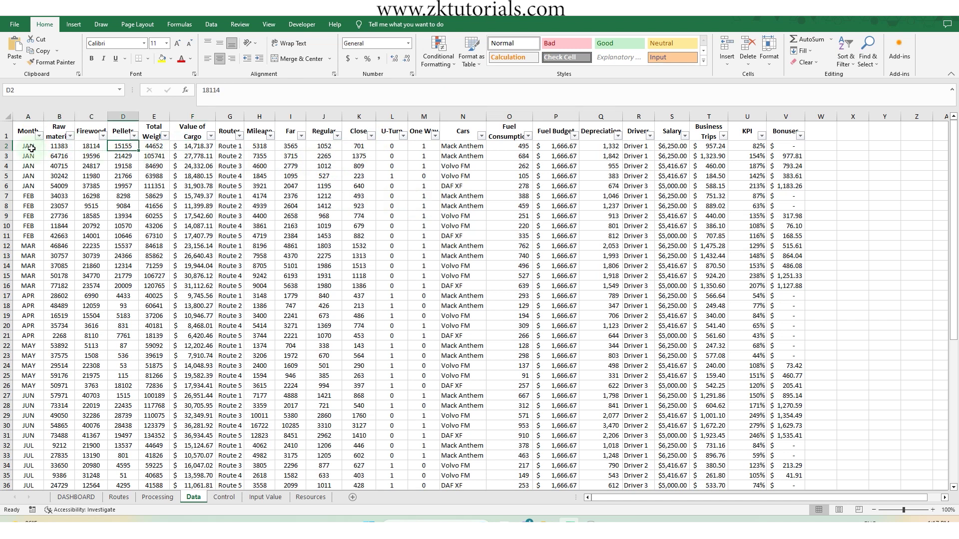
key("Right")
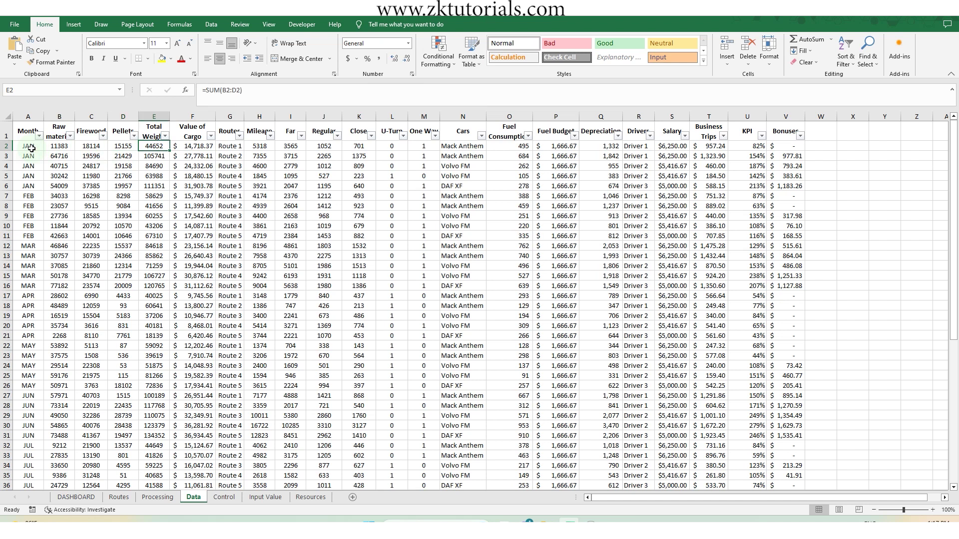
double_click(154, 146)
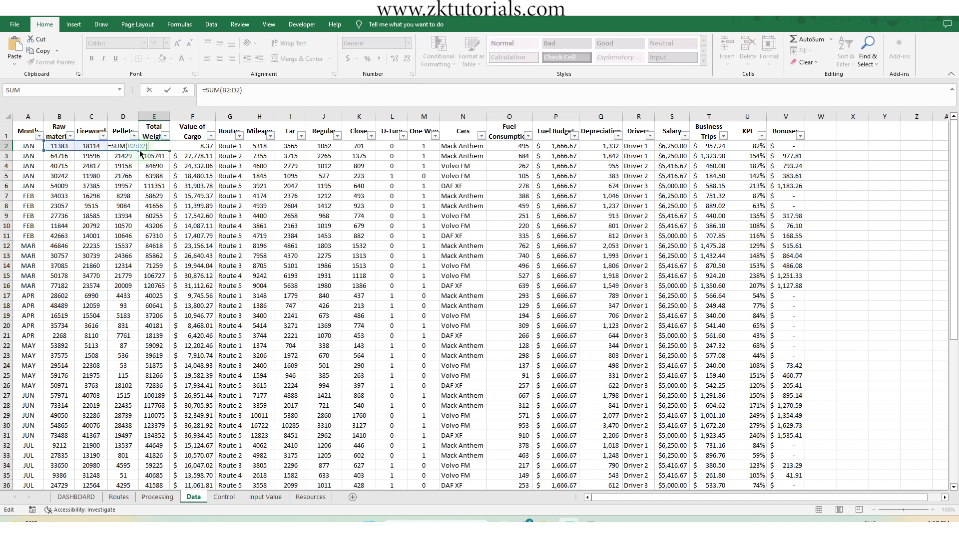
key("Escape")
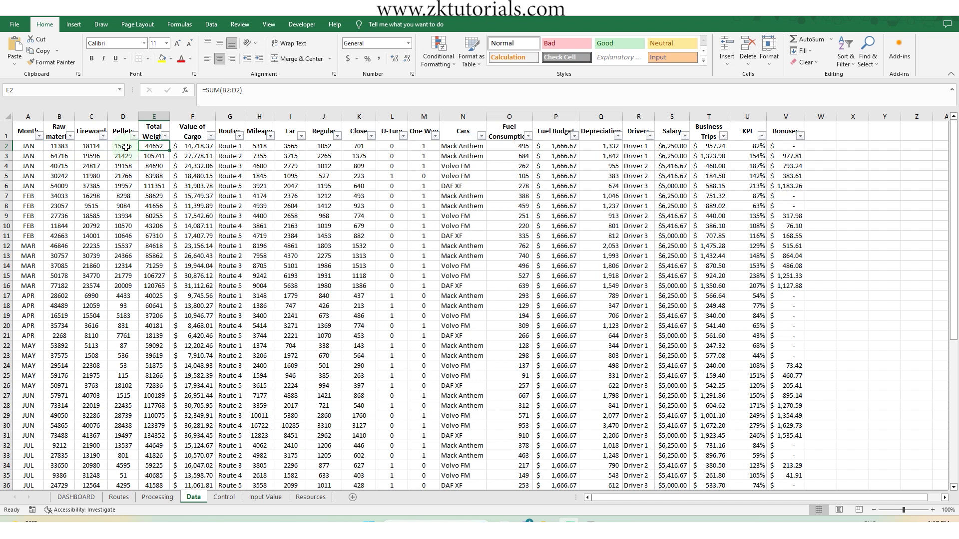
left_click(158, 116)
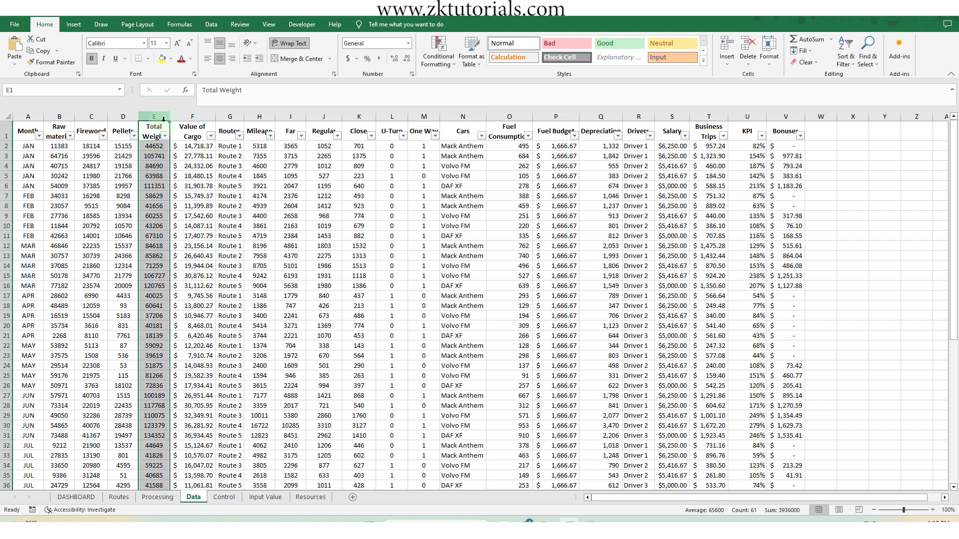
left_click(185, 148)
double_click(186, 147)
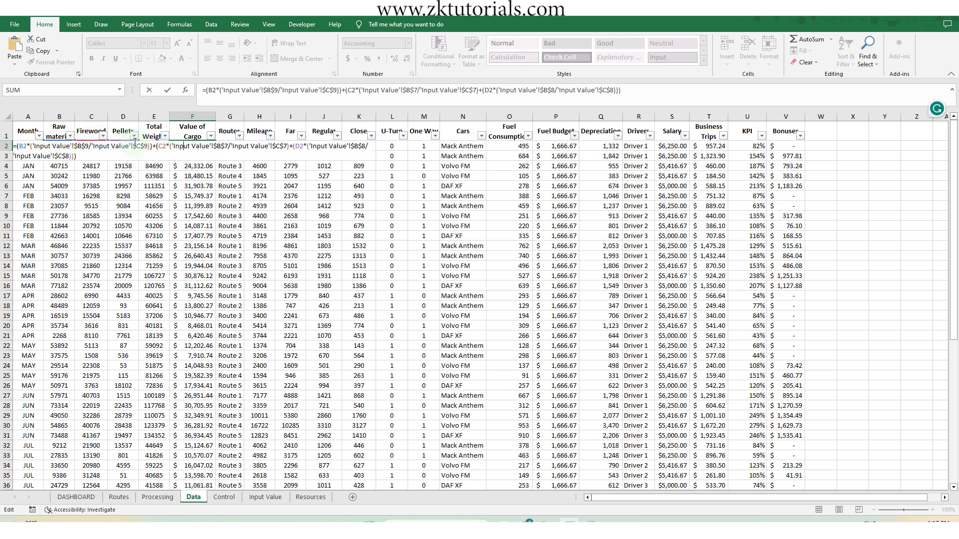
key("Escape")
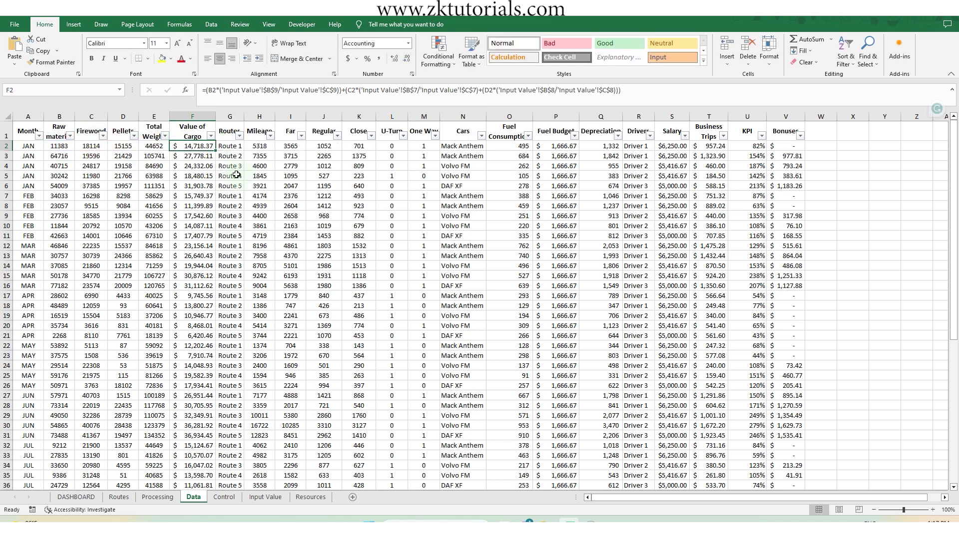
left_click(238, 148)
key("Right")
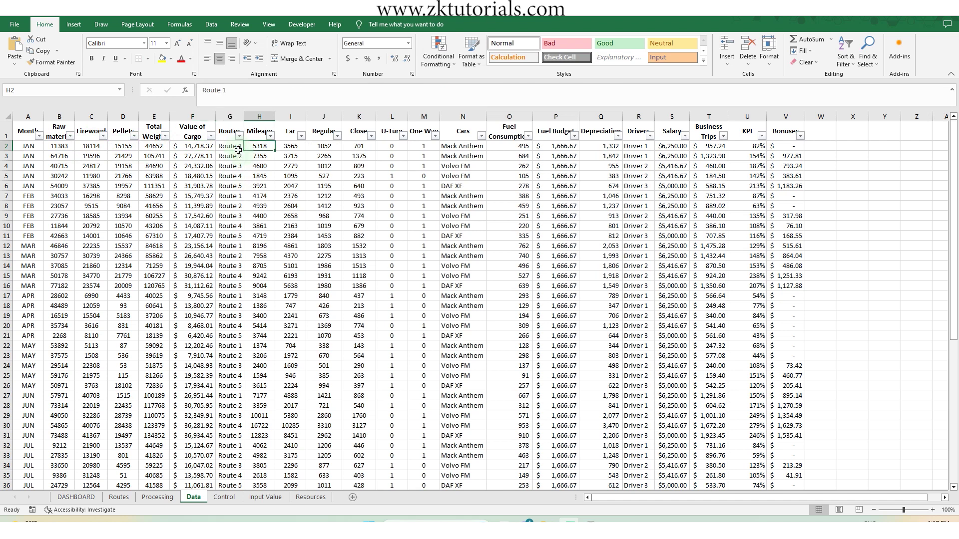
key("Right")
key("Right")
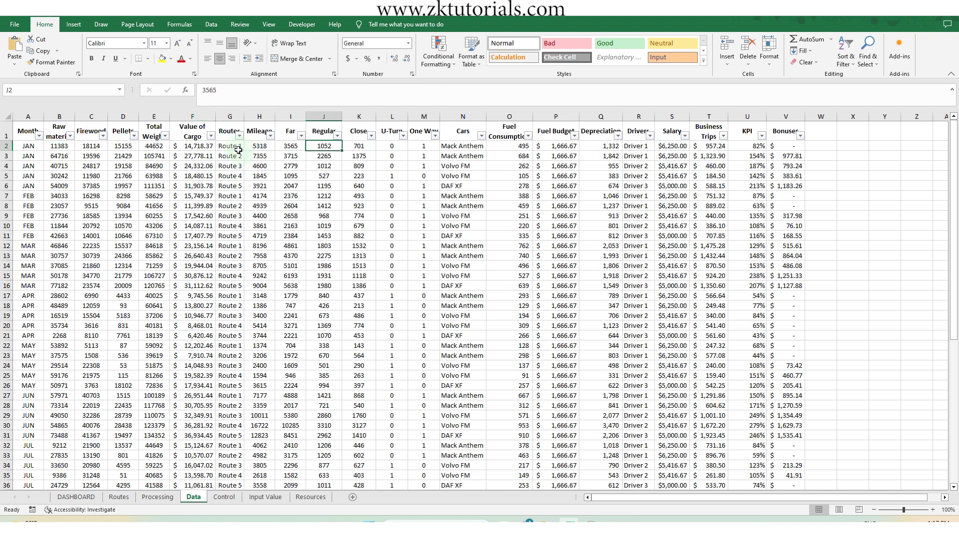
key("Right")
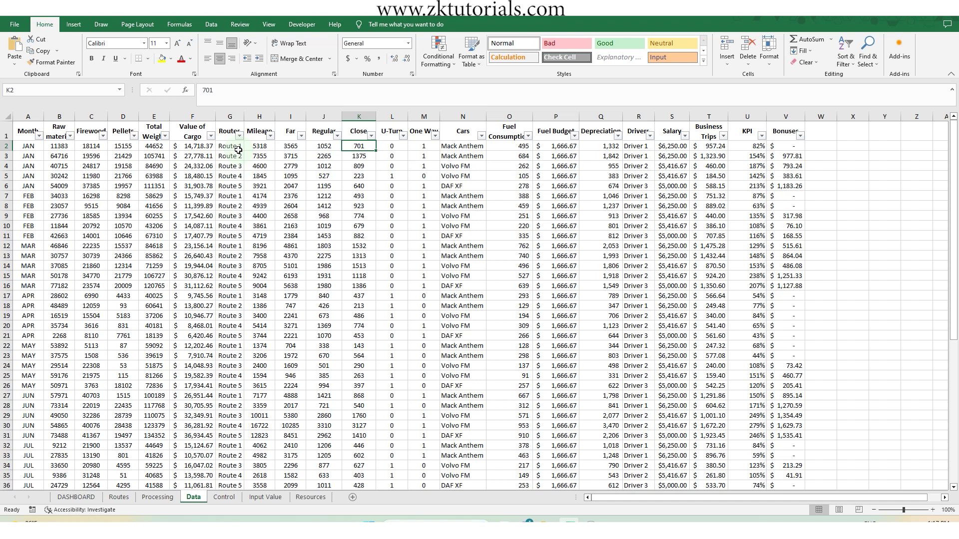
key("Right")
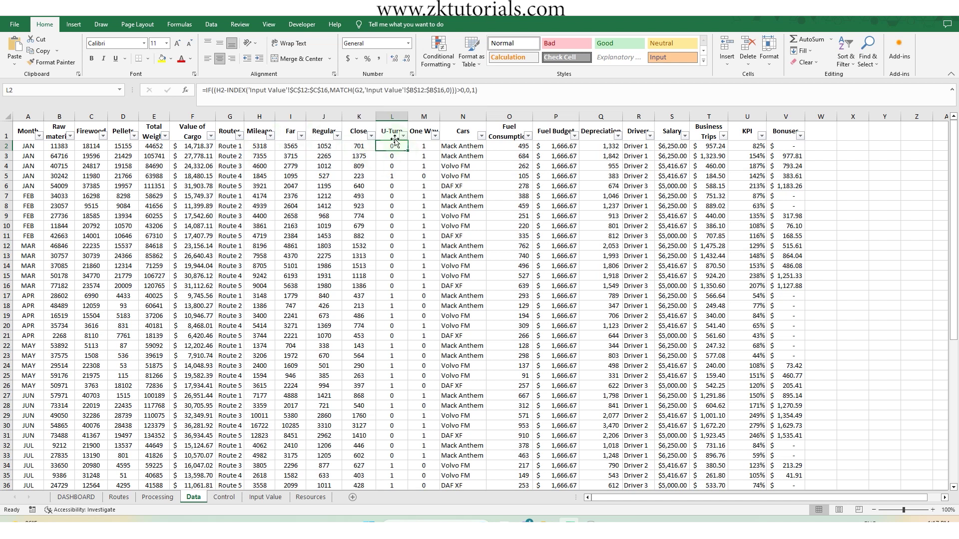
double_click(395, 145)
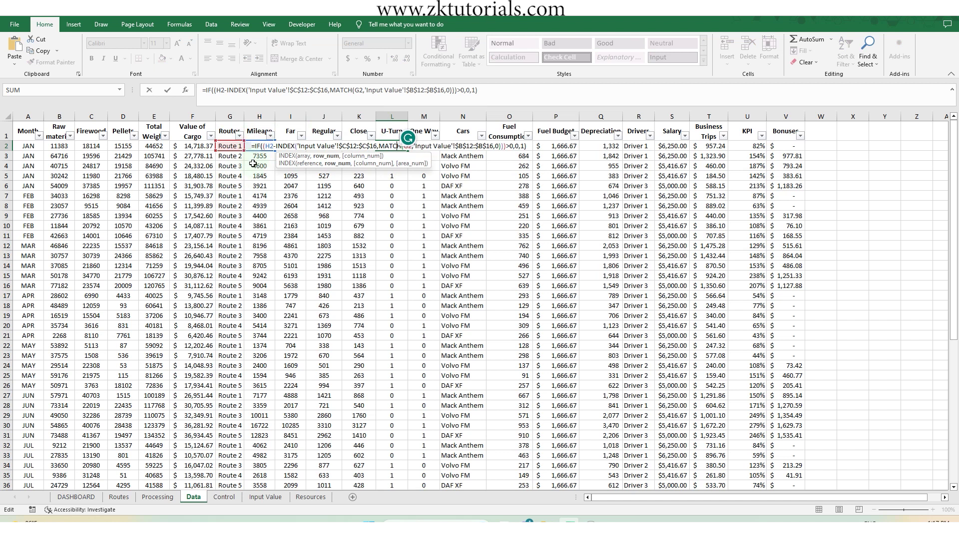
key("Escape")
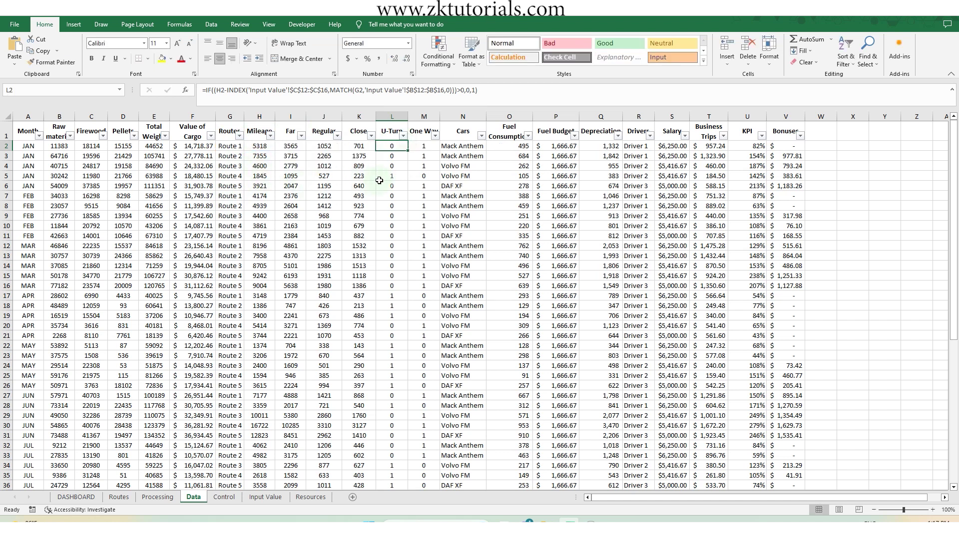
left_click(420, 146)
double_click(420, 146)
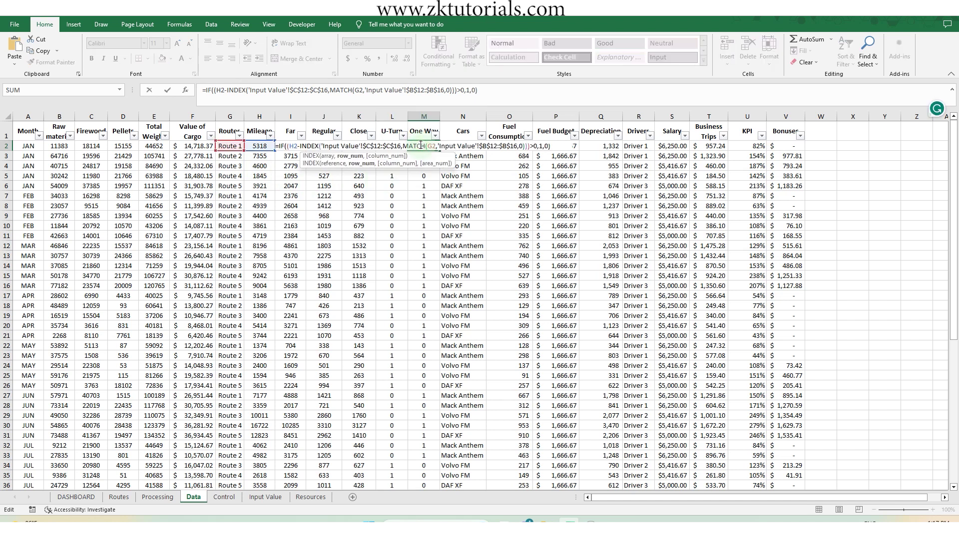
key("Escape")
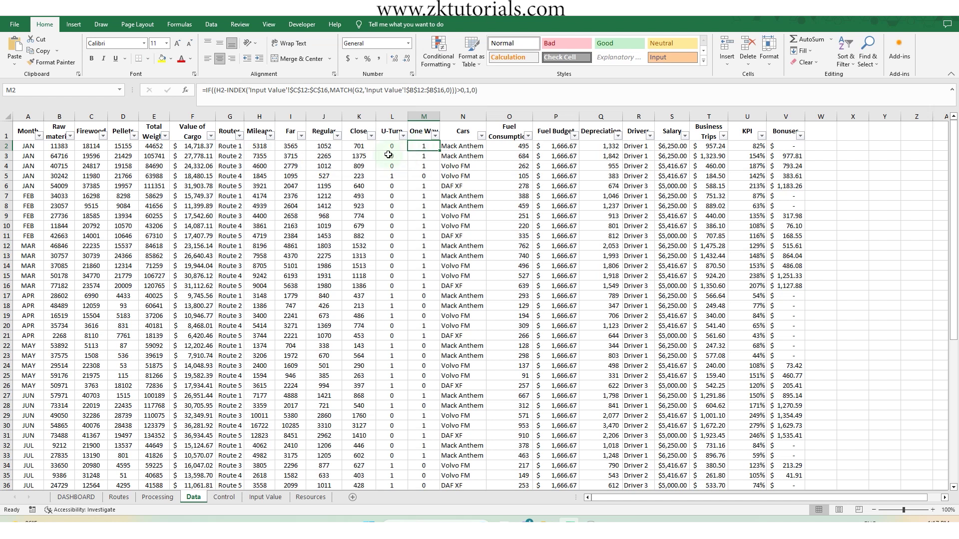
left_click(453, 146)
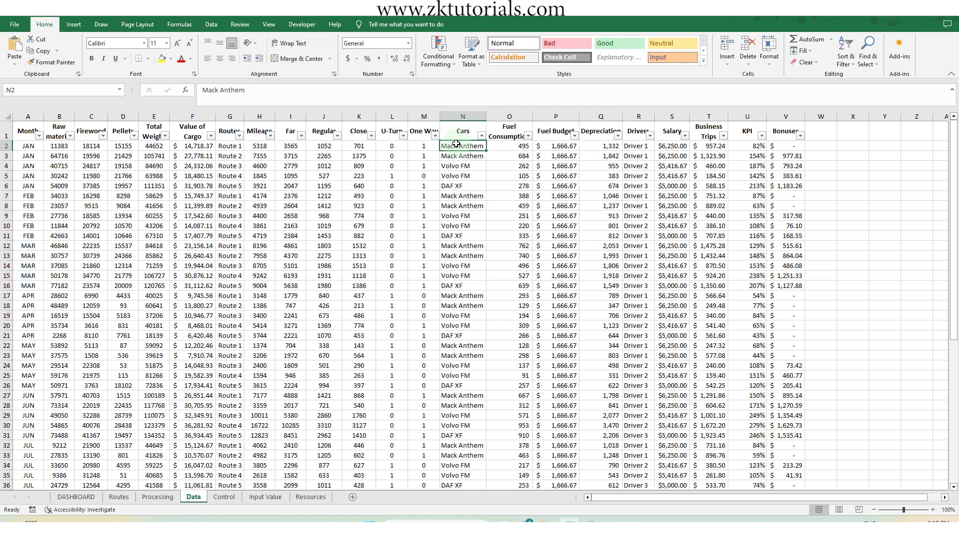
key("Right")
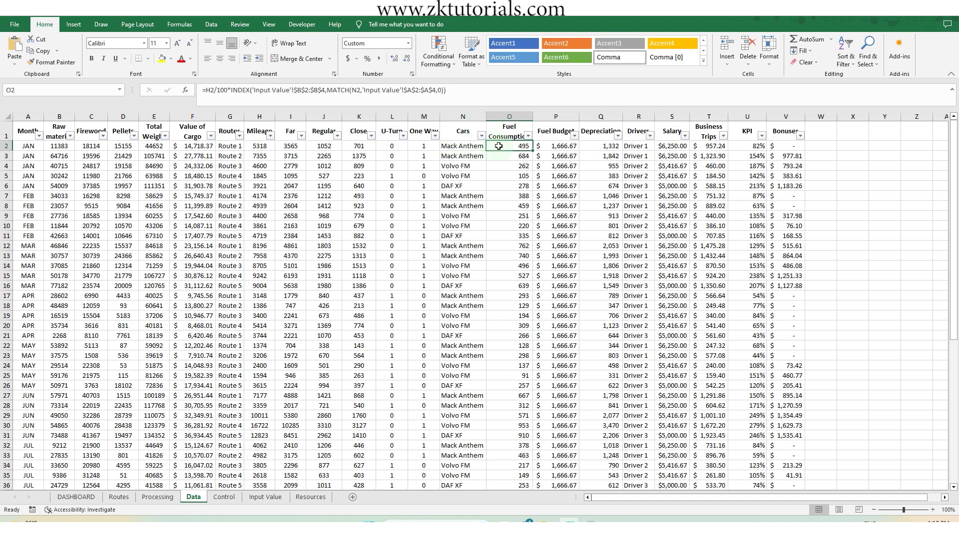
double_click(499, 145)
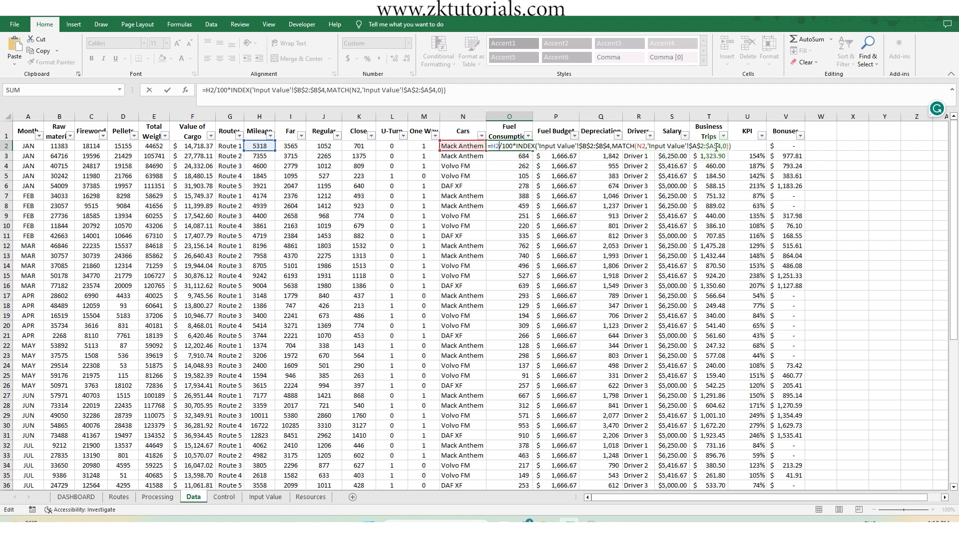
key("ctrl+Return")
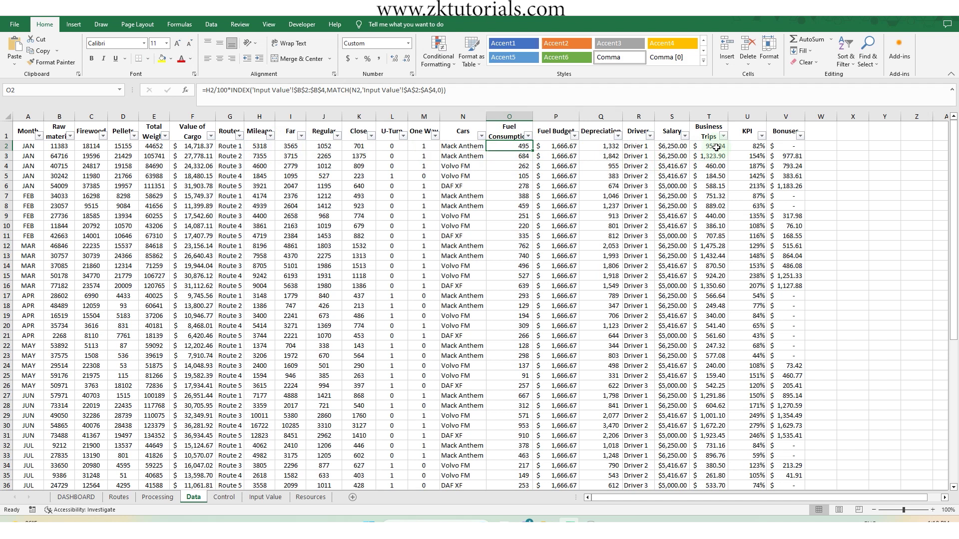
key("Right")
key("Right")
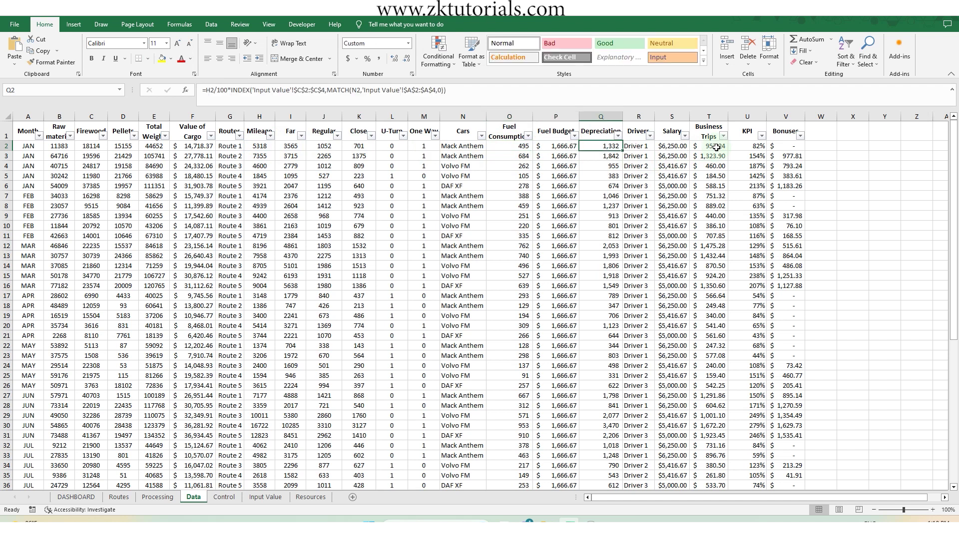
key("Right")
key("Right")
key("Right")
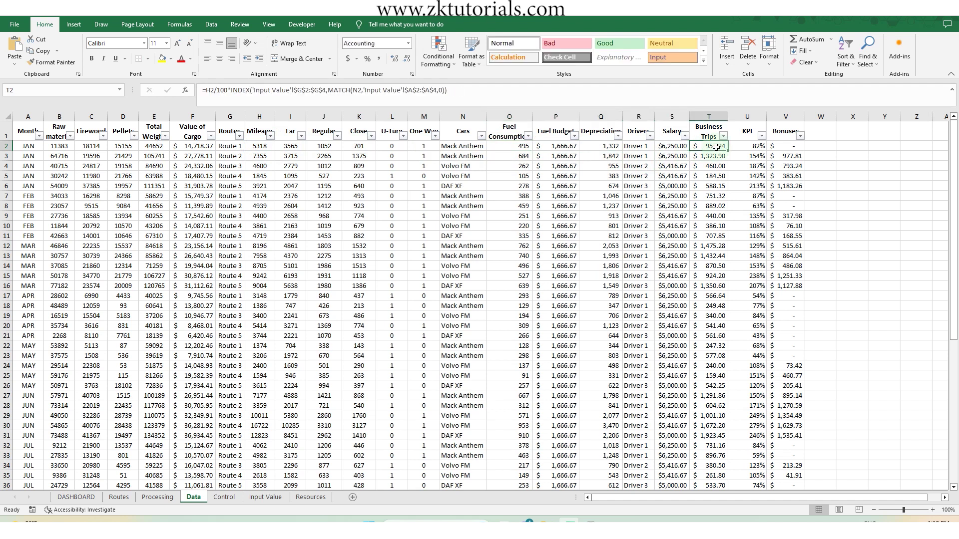
key("Right")
key("Right")
key("Right")
key("Left")
key("Left")
key("Right")
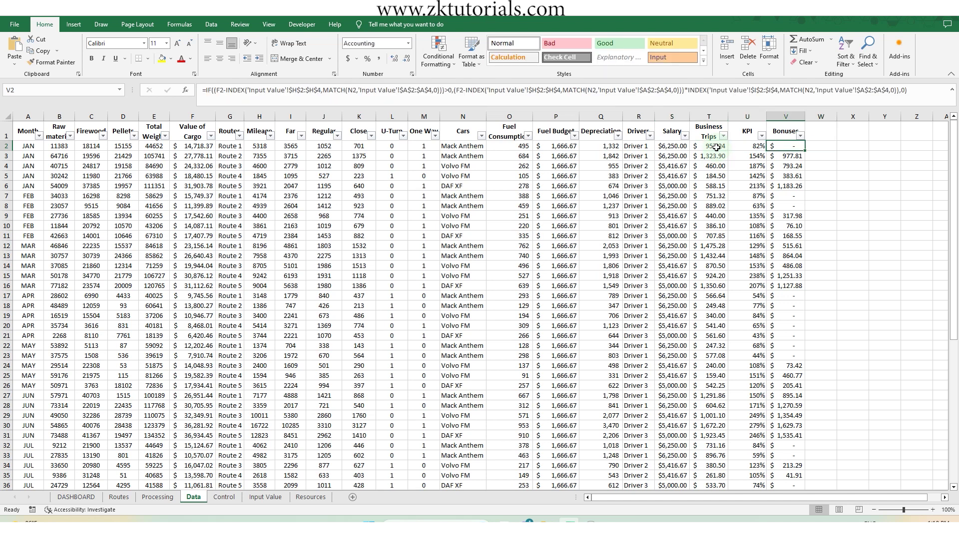
key("Left")
key("Left")
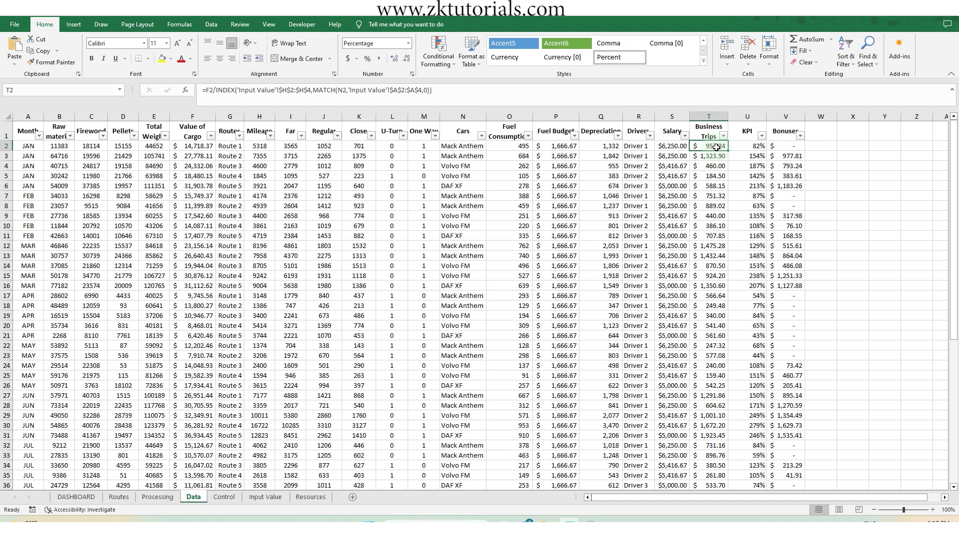
key("Left")
key("Left")
key("Left")
key("Left")
key("Left")
key("Left")
key("Left")
key("Left")
key("Left")
key("Left")
key("Left")
key("Left")
key("Left")
key("Left")
key("Left")
key("Left")
key("Left")
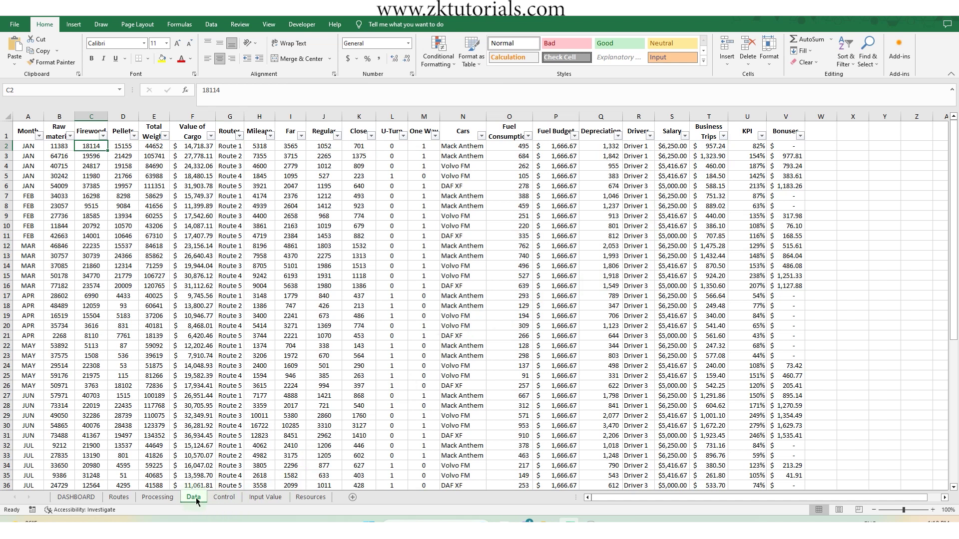
left_click(265, 497)
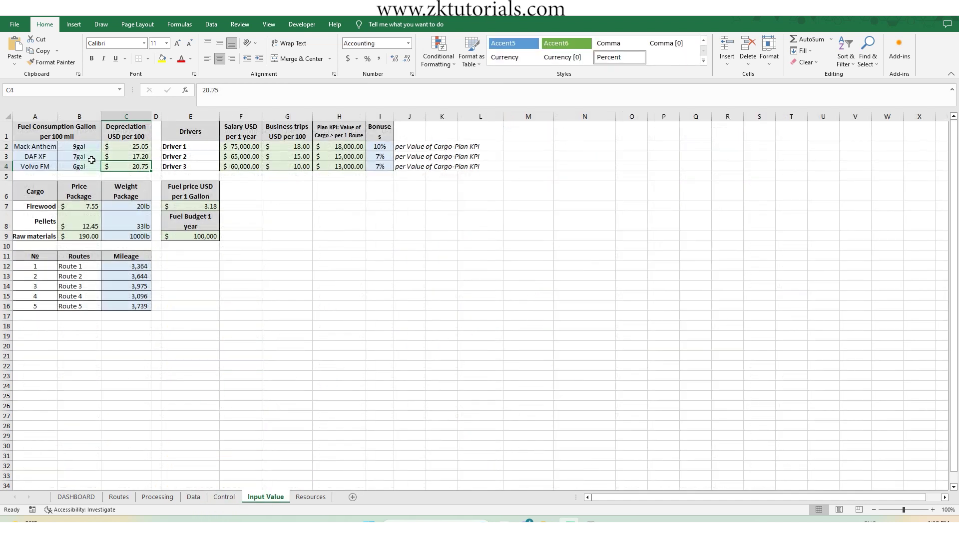
left_click(131, 146)
left_click_drag(121, 132, 124, 146)
left_click(138, 127)
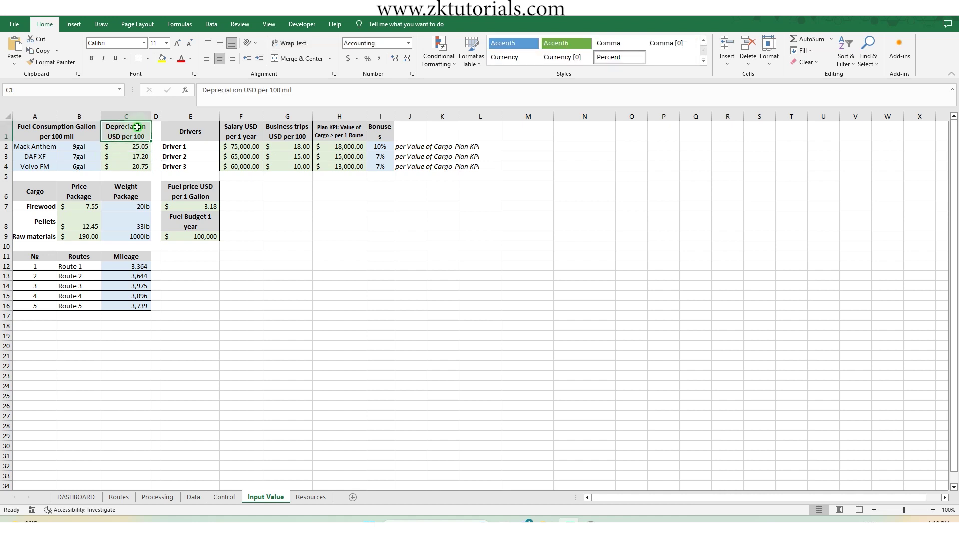
left_click_drag(192, 134, 194, 167)
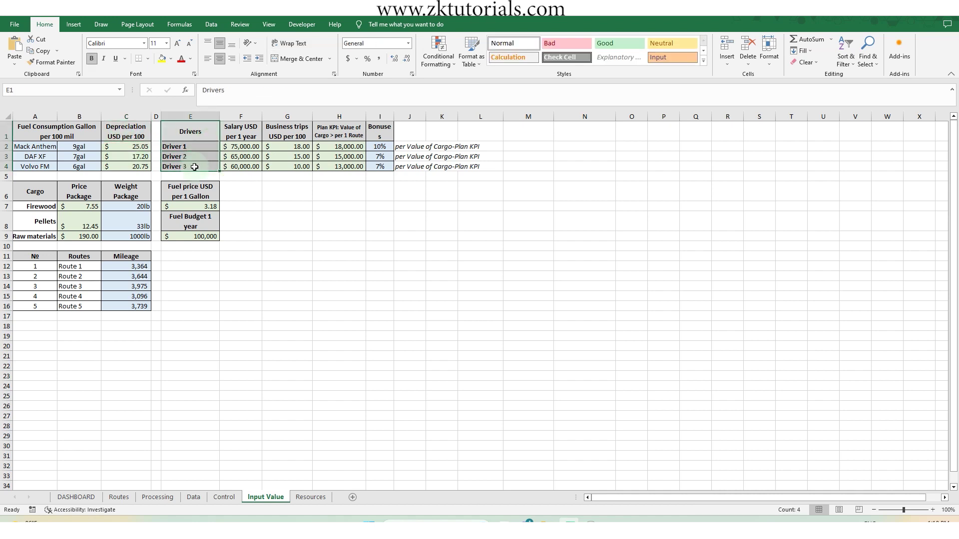
left_click_drag(235, 131, 230, 164)
left_click(230, 164)
left_click_drag(278, 132, 276, 166)
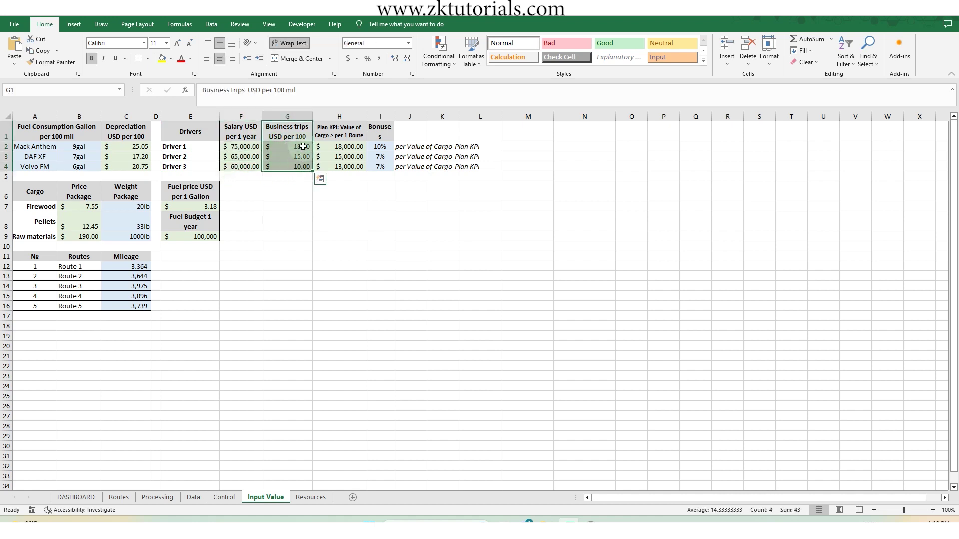
mouse_move(343, 147)
left_mouse_down()
mouse_move(344, 169)
mouse_move(380, 152)
left_mouse_up()
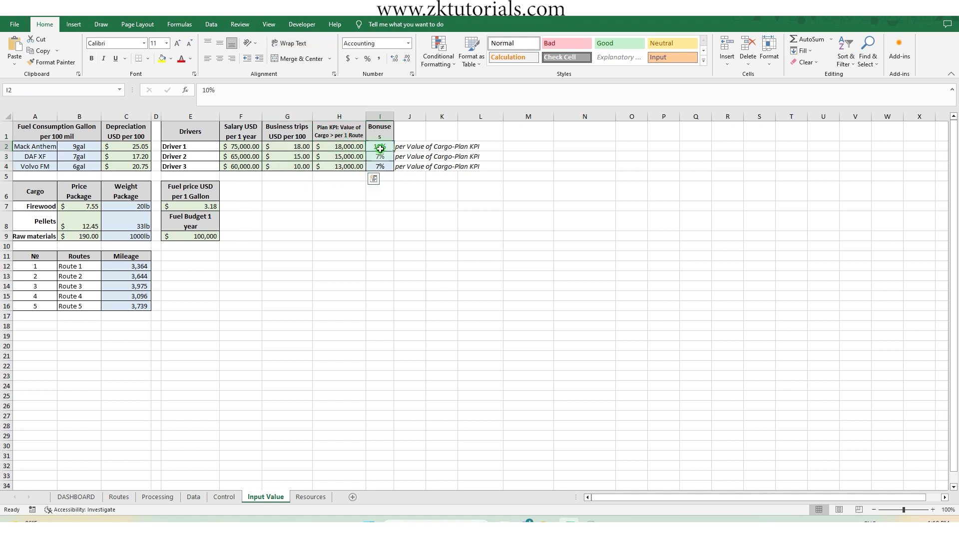
left_click(380, 166)
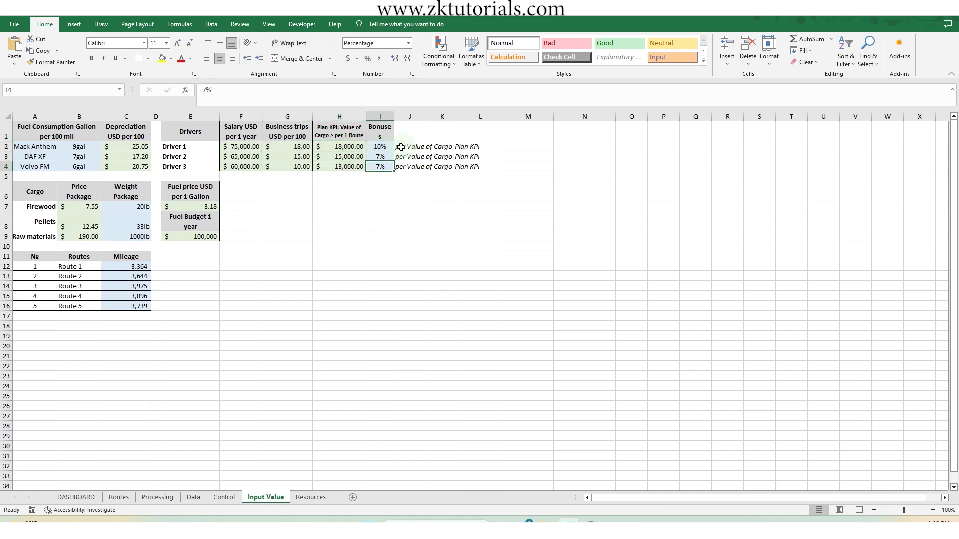
left_click(38, 195)
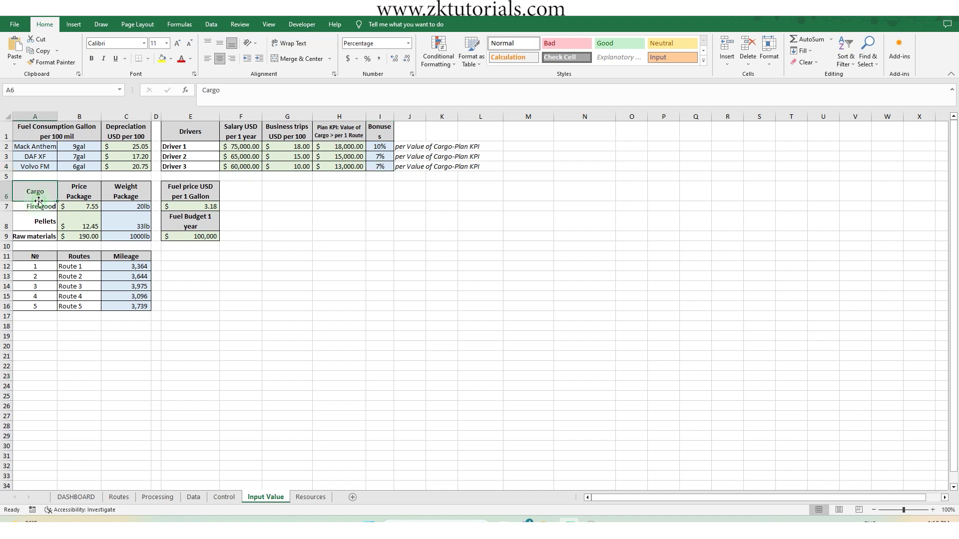
left_click(48, 206)
key("Right")
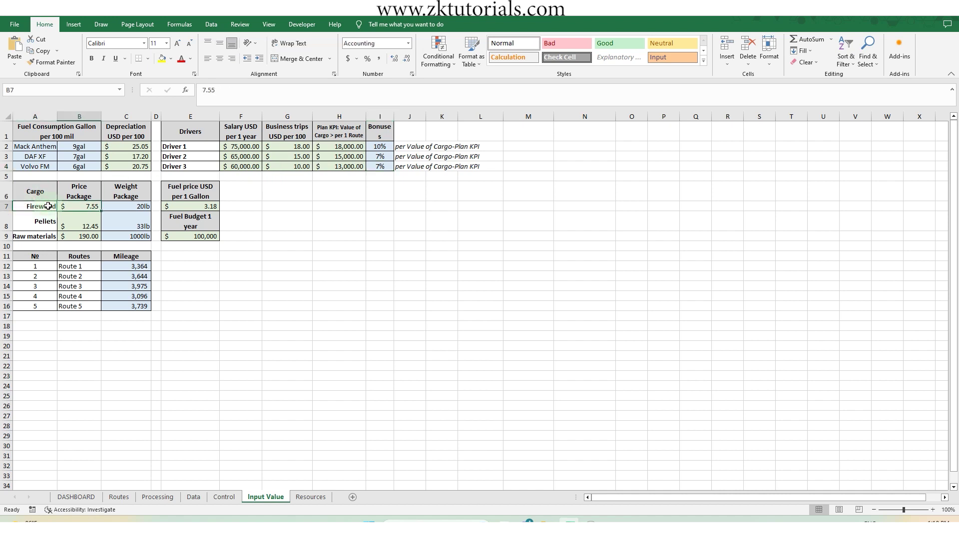
key("Right")
key("Right")
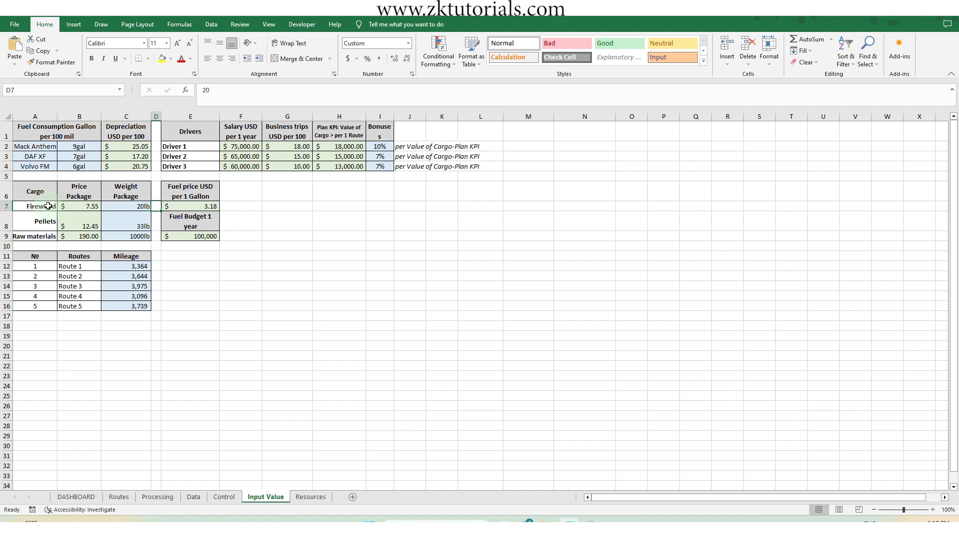
key("Right")
key("Down")
key("Down")
key("Left")
key("Left")
key("Down")
key("Down")
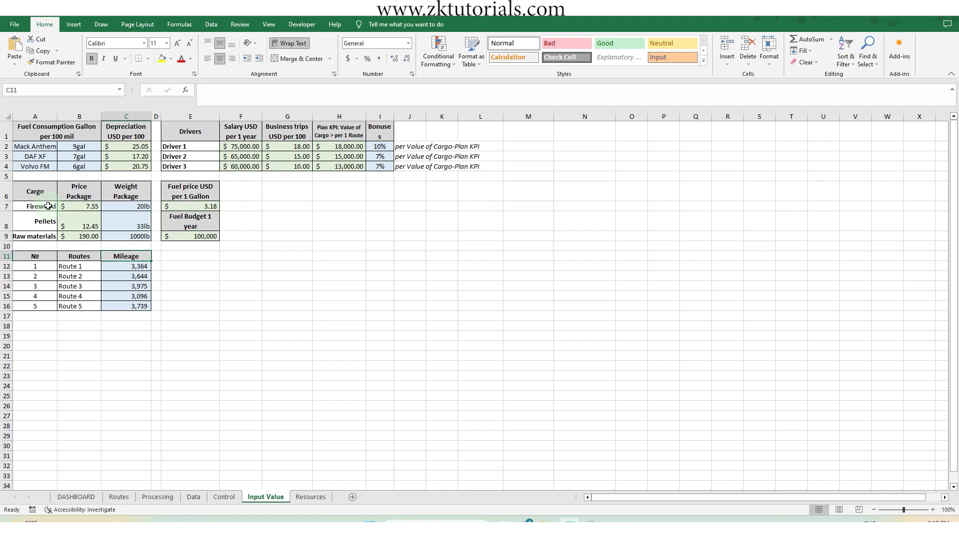
key("Down")
key("Down")
key("Down")
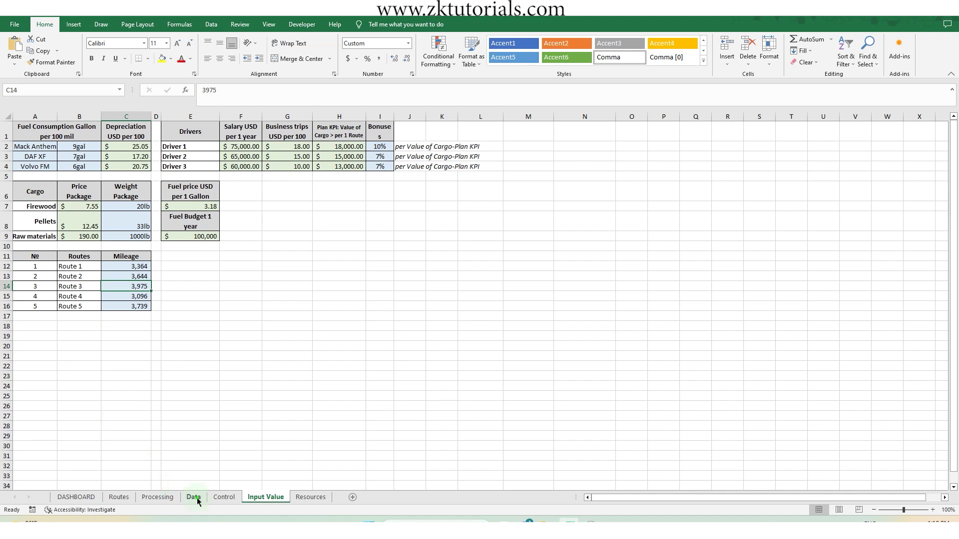
left_click(194, 497)
left_click(255, 497)
left_click(201, 501)
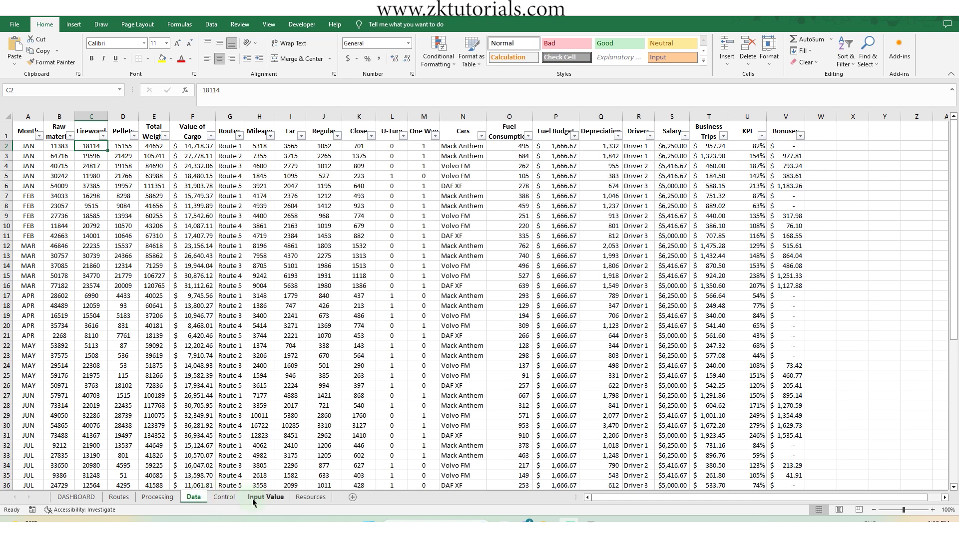
Step: Select the Month, Raw materials and Firewood columns and some firewood values
left_click(23, 111)
left_click(57, 113)
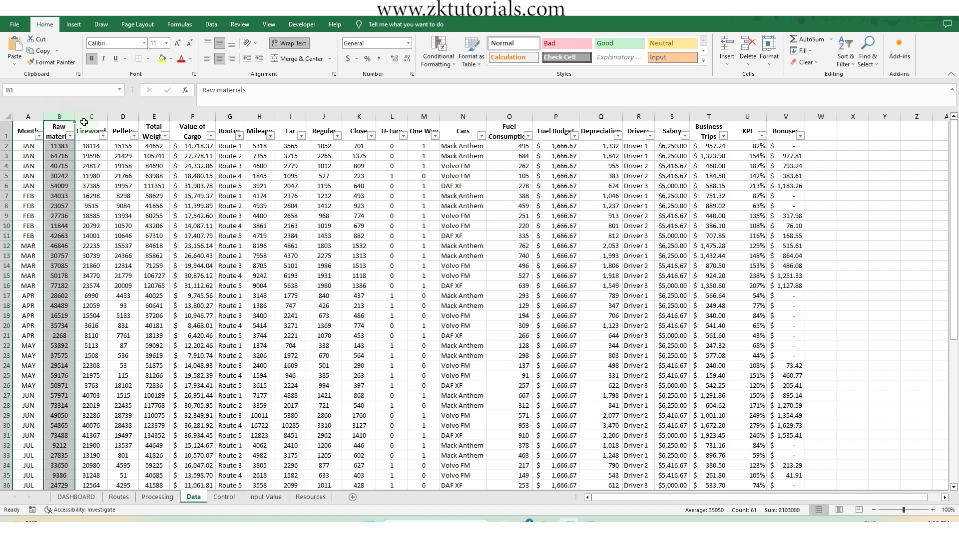
left_click(97, 117)
left_click(94, 156)
left_click(92, 185)
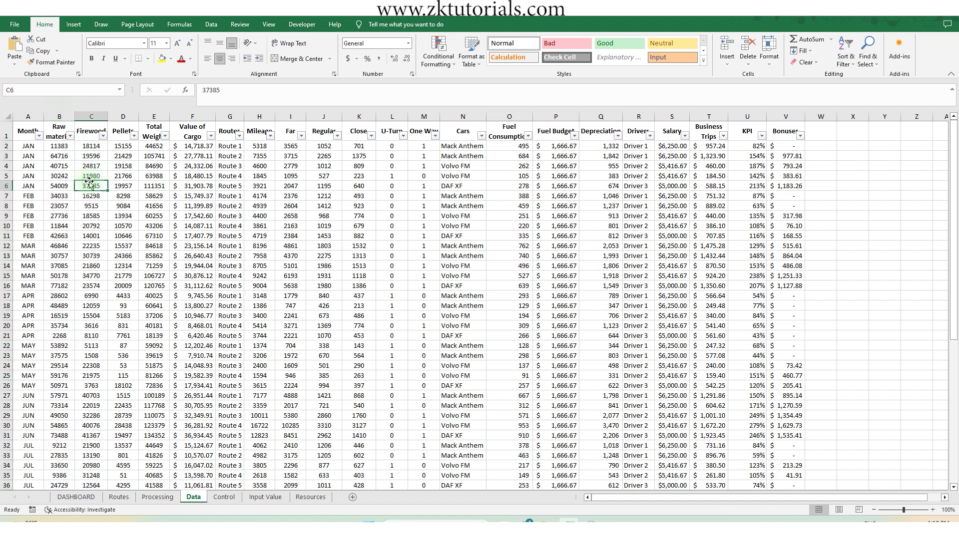
Step: Check status-bar totals for drivers, truck fuel use, depreciation and route mileages on Input Value
left_click(225, 497)
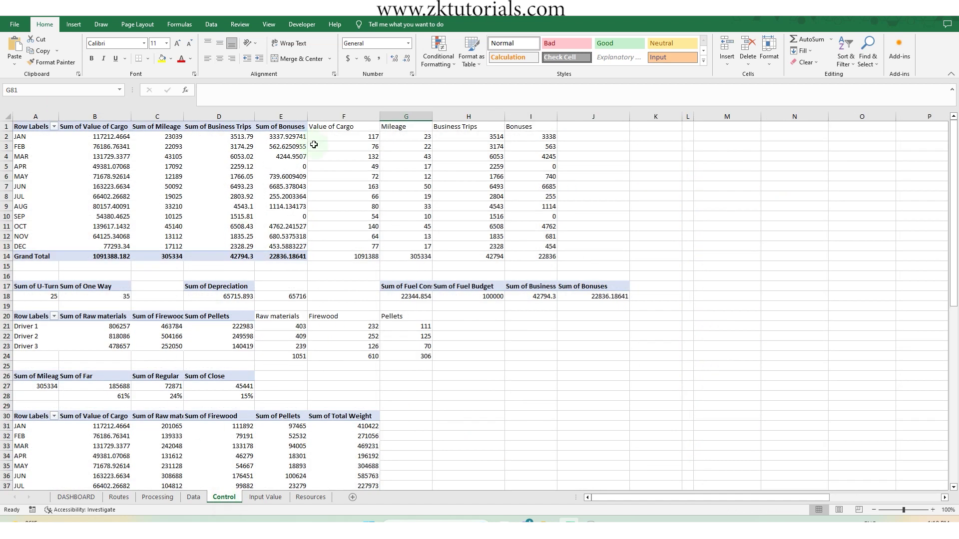
left_click(267, 498)
left_click_drag(202, 132, 199, 166)
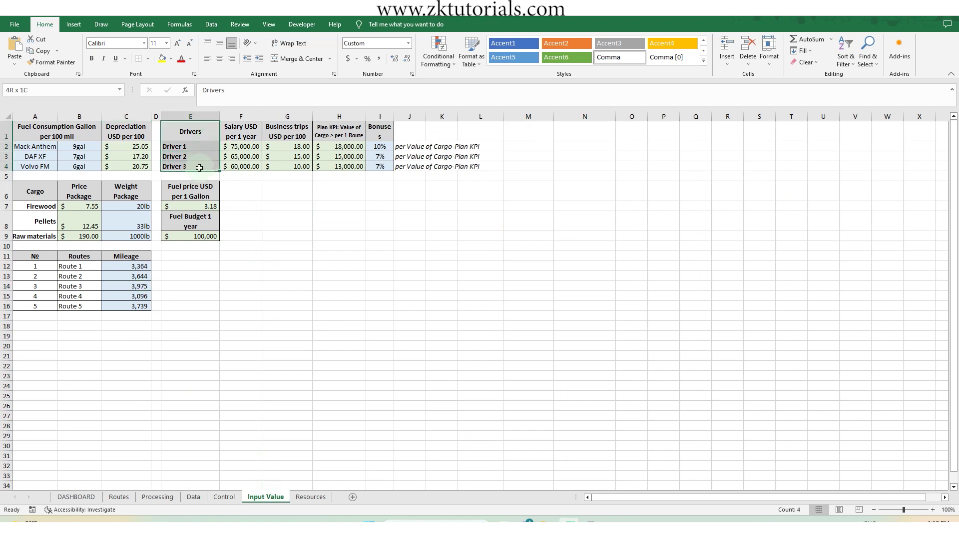
left_click_drag(34, 131, 75, 167)
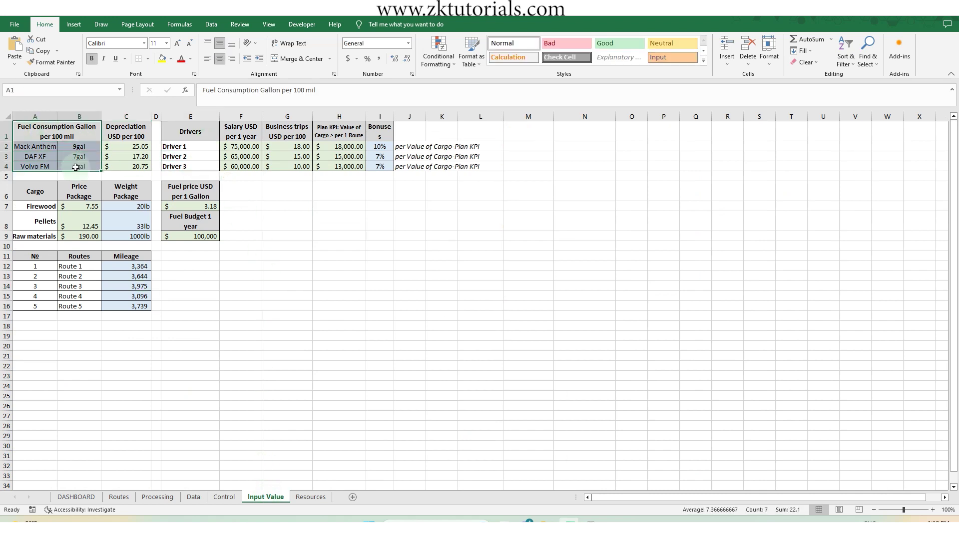
left_click_drag(133, 150, 131, 167)
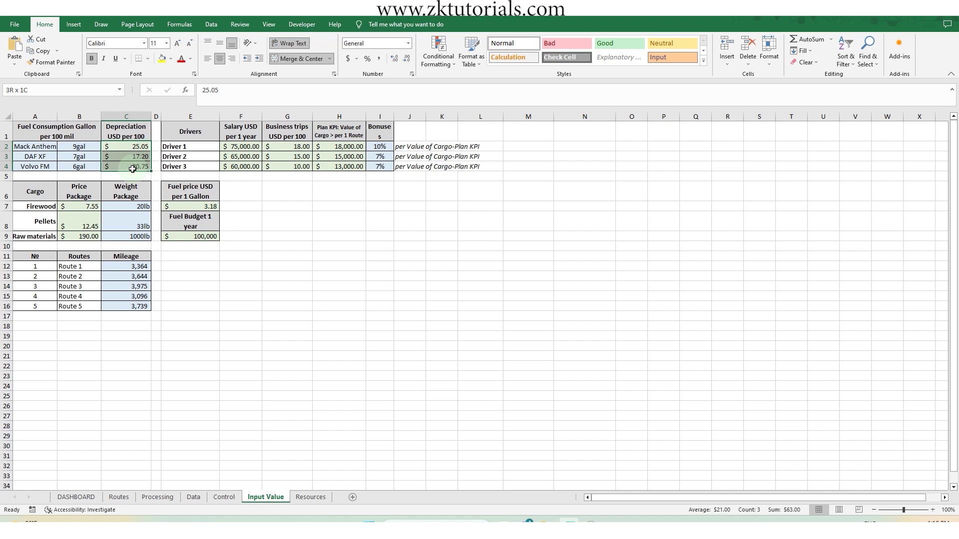
left_click(117, 204)
left_click_drag(117, 204, 129, 312)
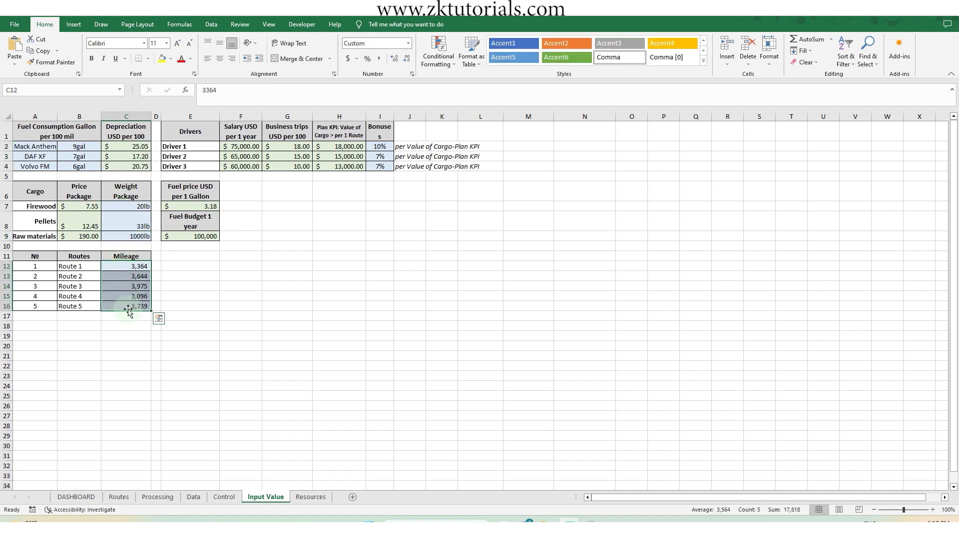
left_click(204, 294)
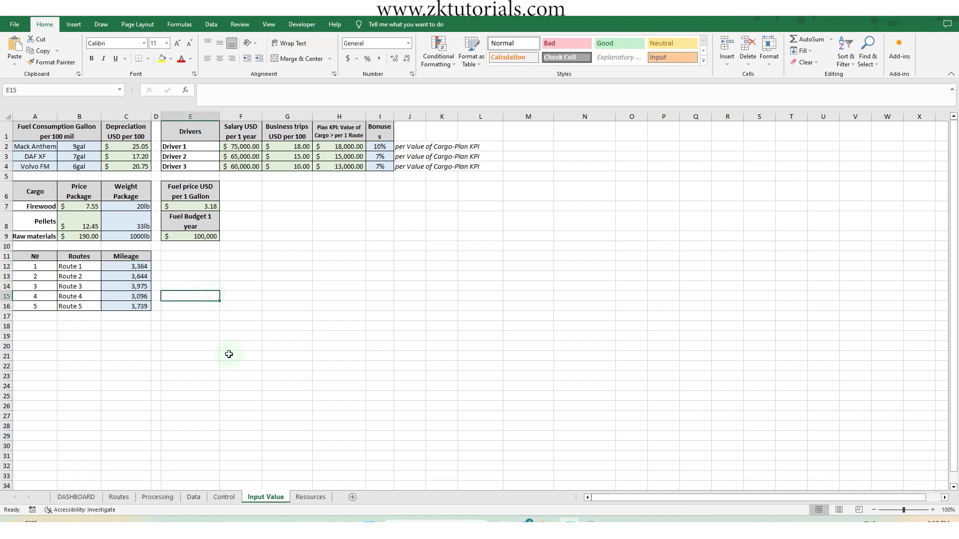
Step: Glance at the Data sheet, then bring up the Control sheet's pivot tables
left_click(194, 498)
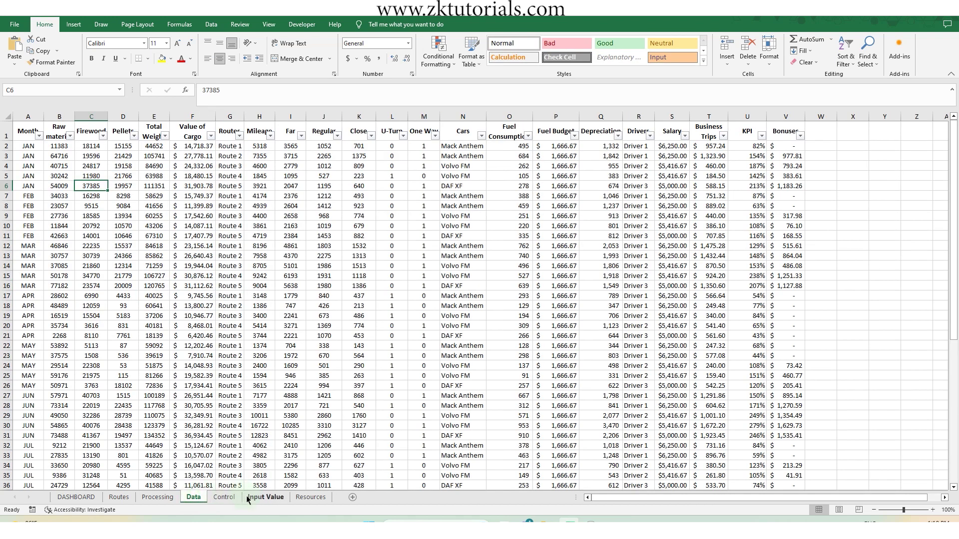
left_click(246, 497)
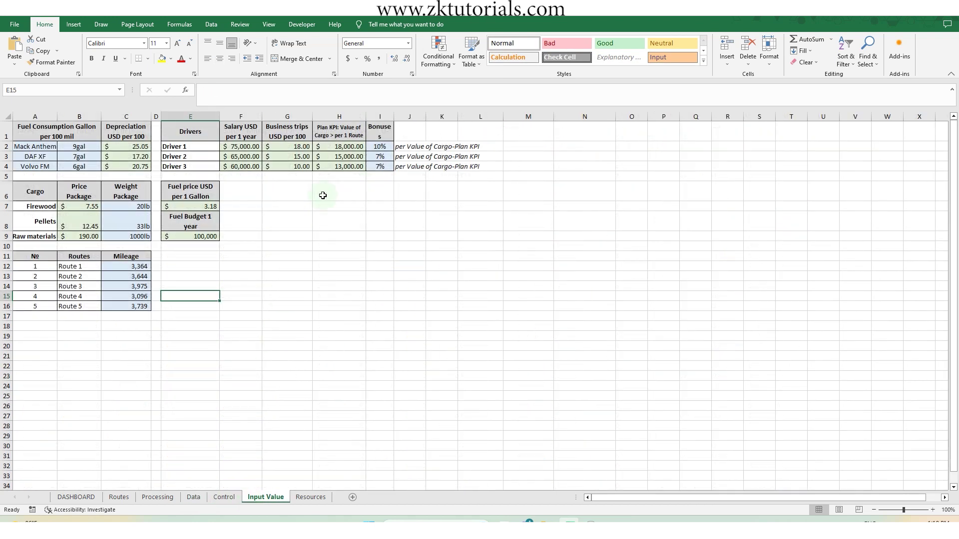
left_click(224, 497)
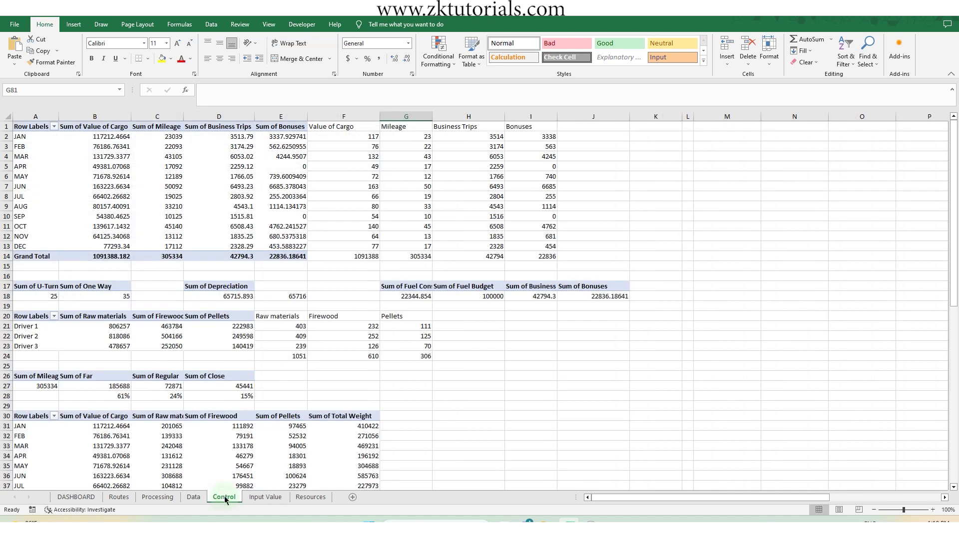
left_click(205, 143)
left_click(170, 196)
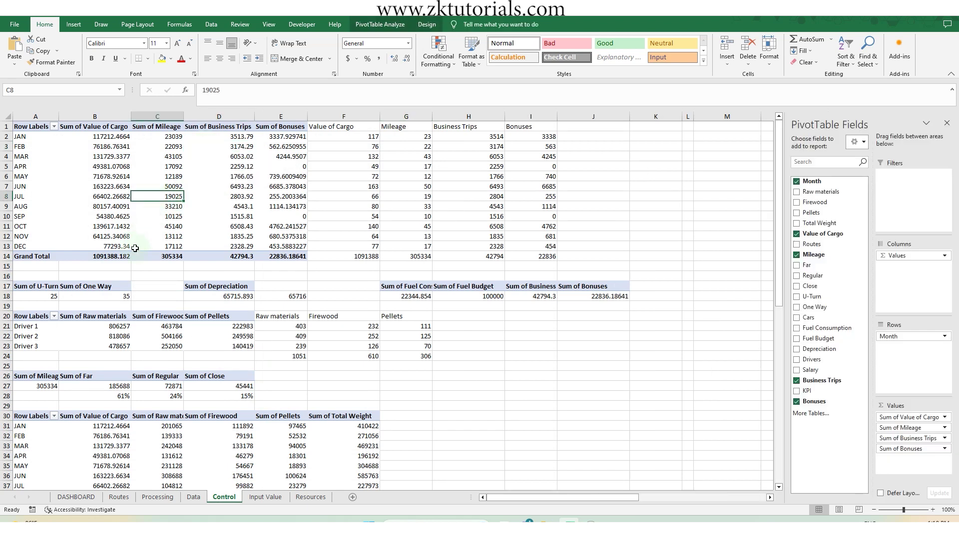
left_click(118, 257)
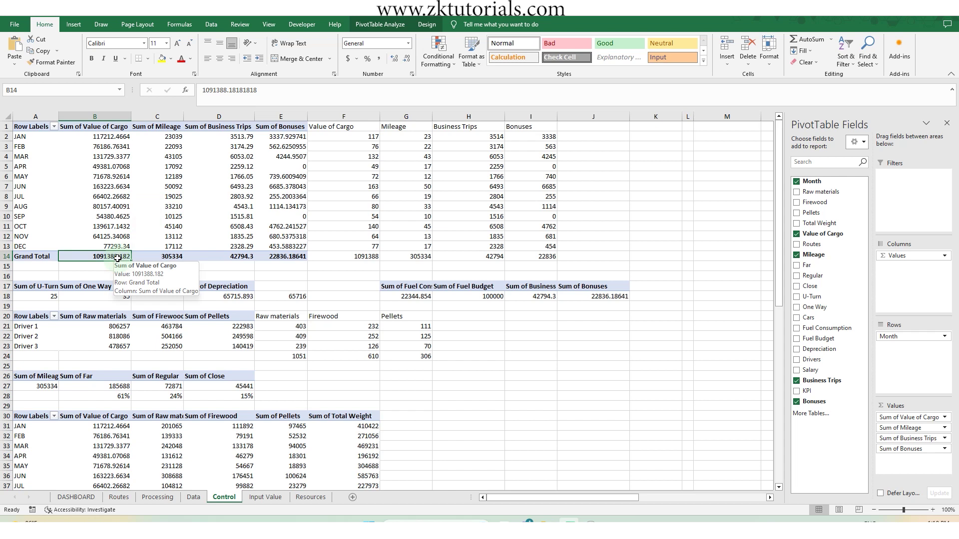
left_click(265, 497)
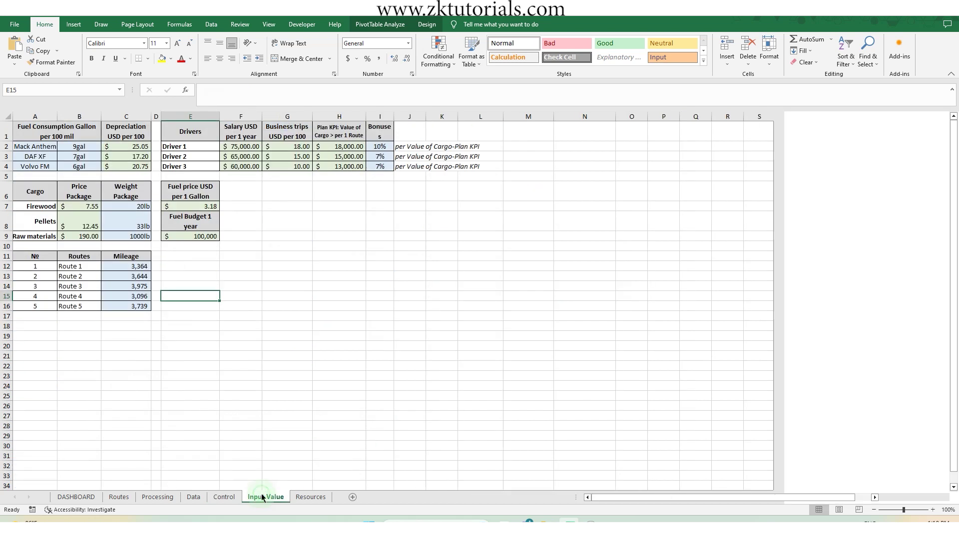
left_click(224, 497)
left_click(193, 497)
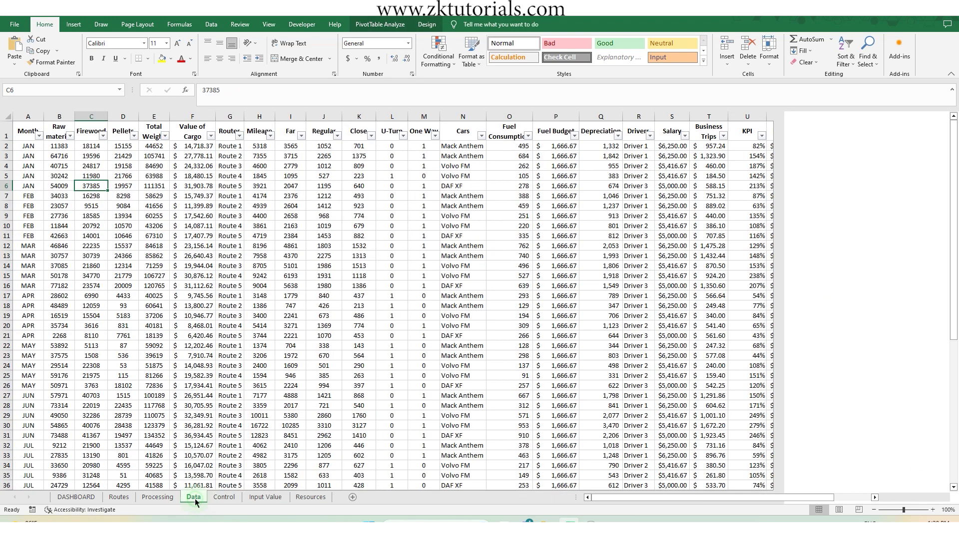
left_click(252, 303)
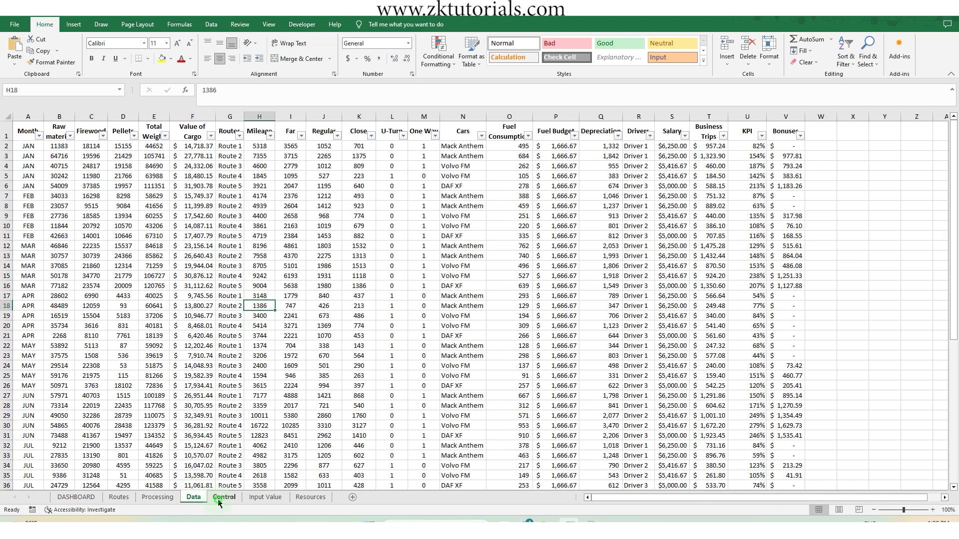
left_click(224, 497)
left_click(193, 166)
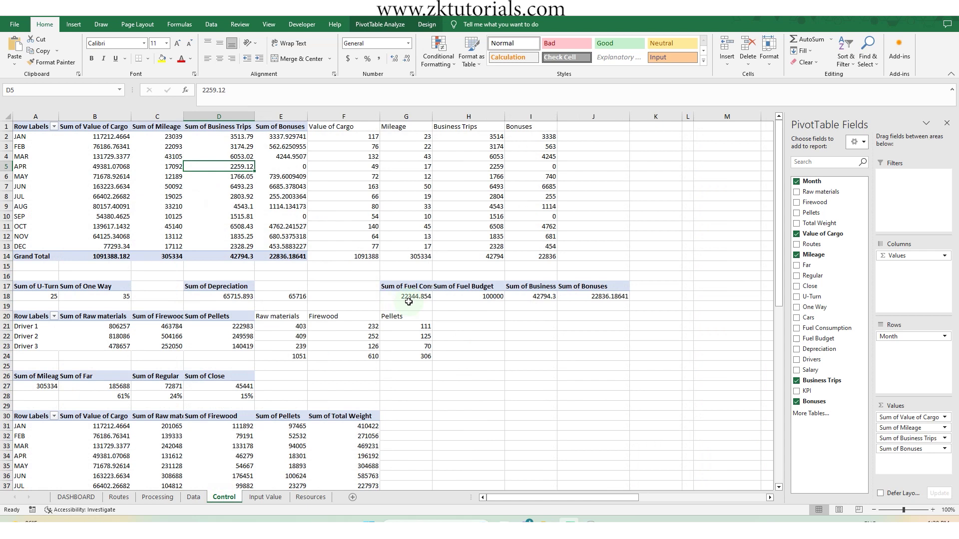
left_click(431, 287)
left_click(452, 287)
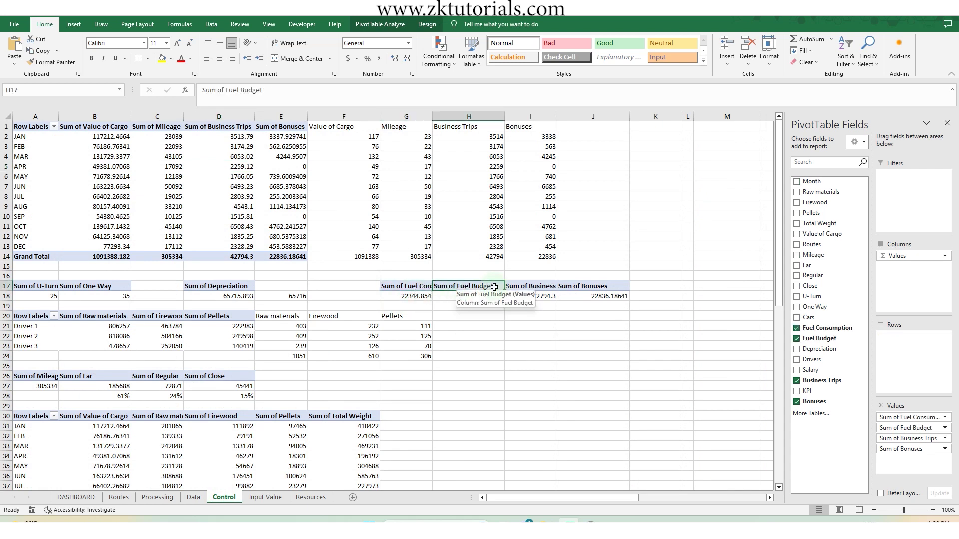
left_click(536, 289)
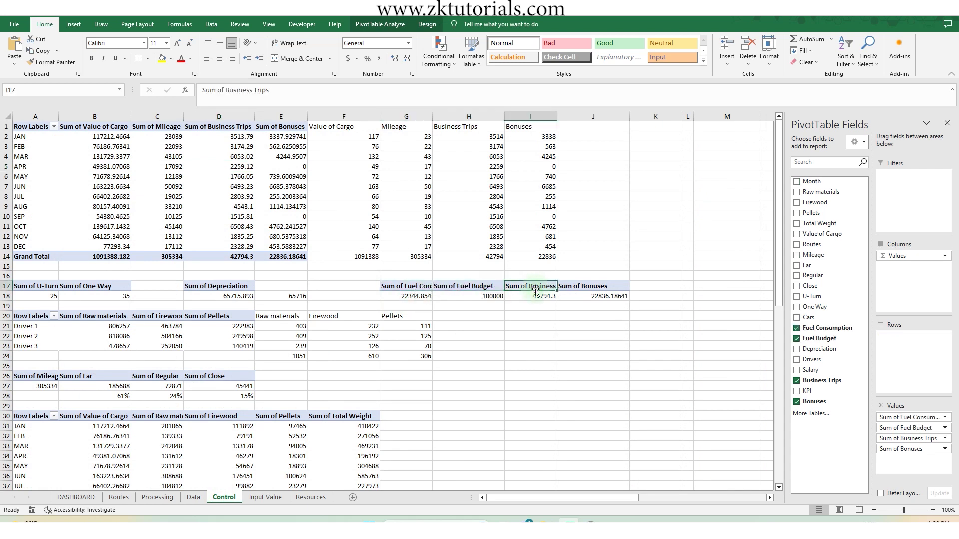
mouse_move(491, 296)
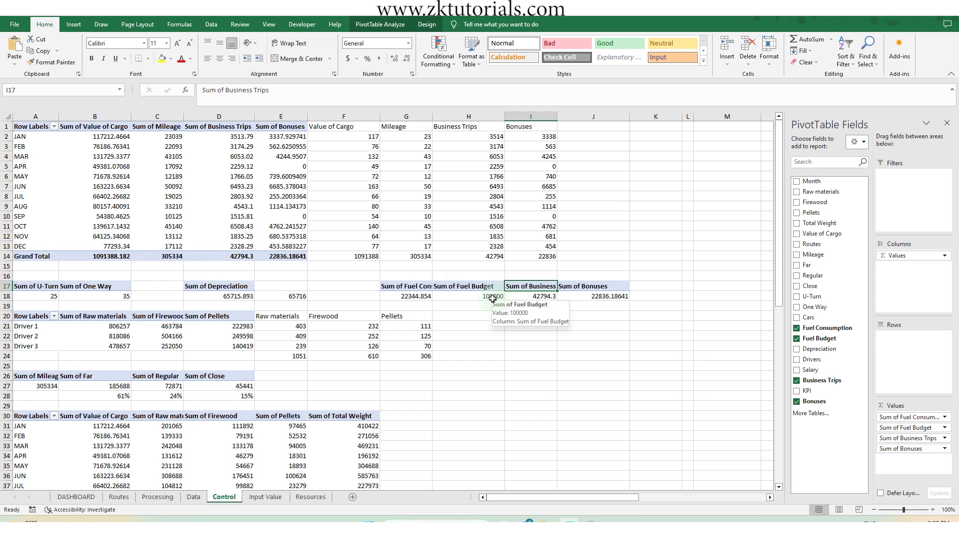
left_click(194, 497)
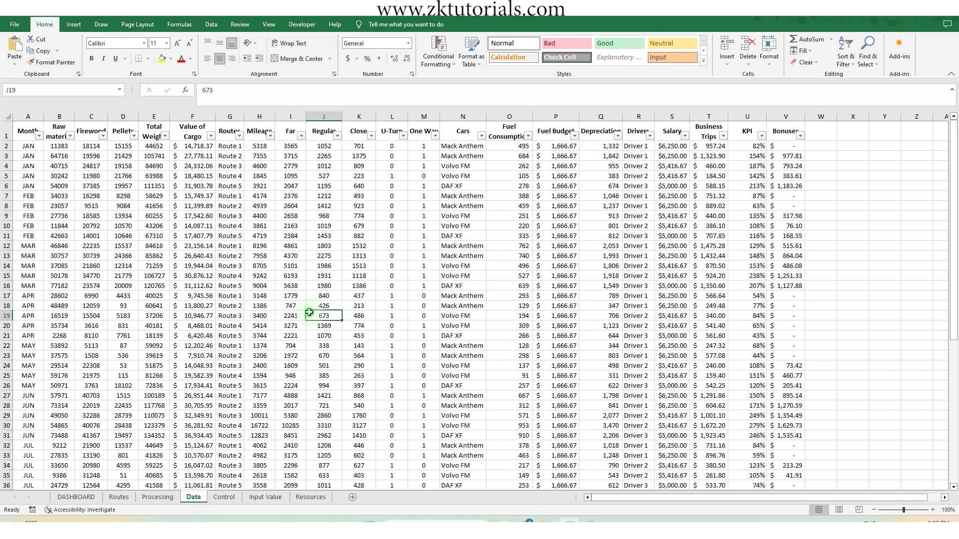
left_click(220, 498)
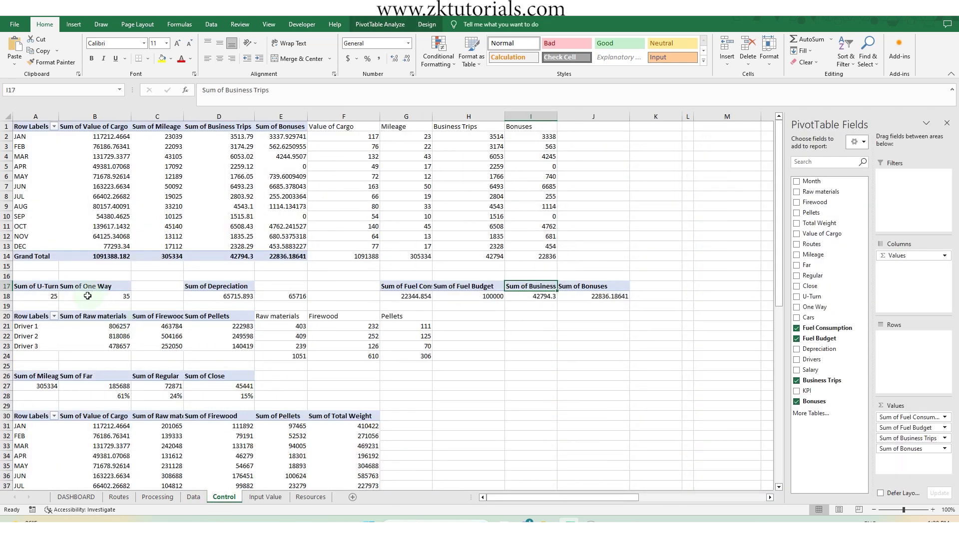
left_click(292, 497)
left_click(244, 496)
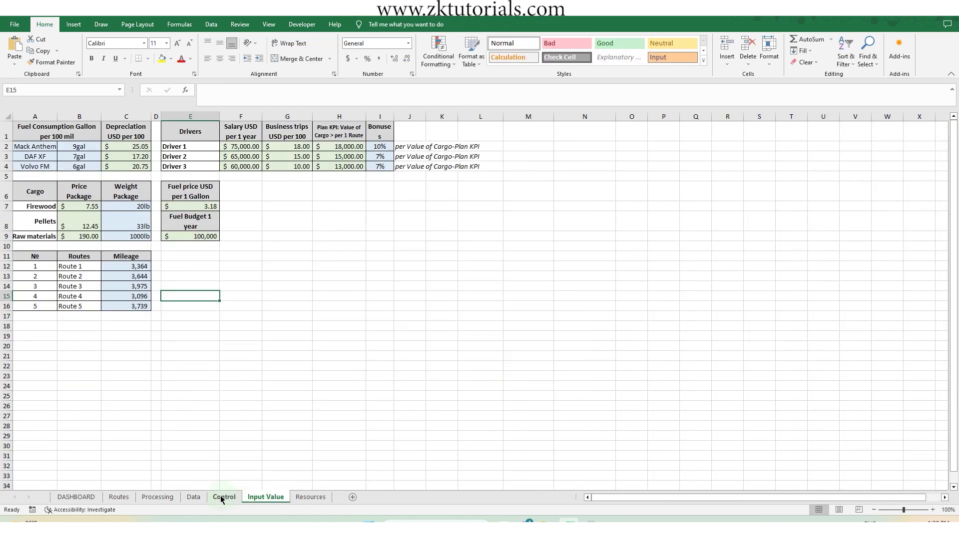
left_click(223, 496)
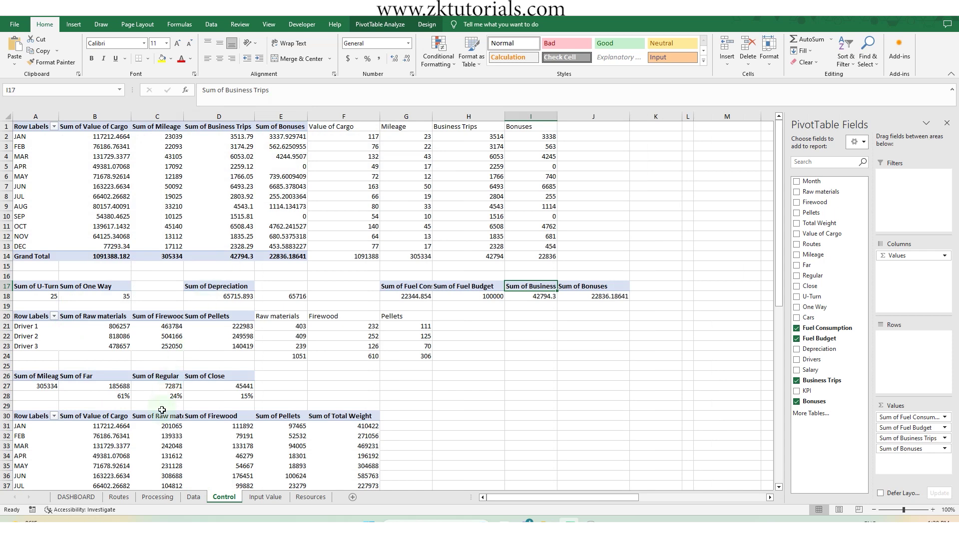
scroll(154, 434, "down", 3)
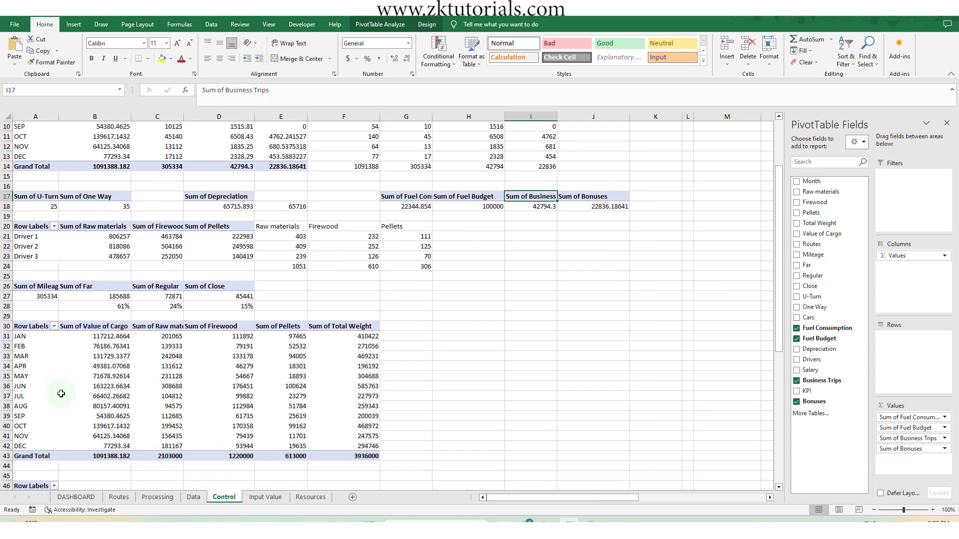
left_click_drag(38, 236, 36, 267)
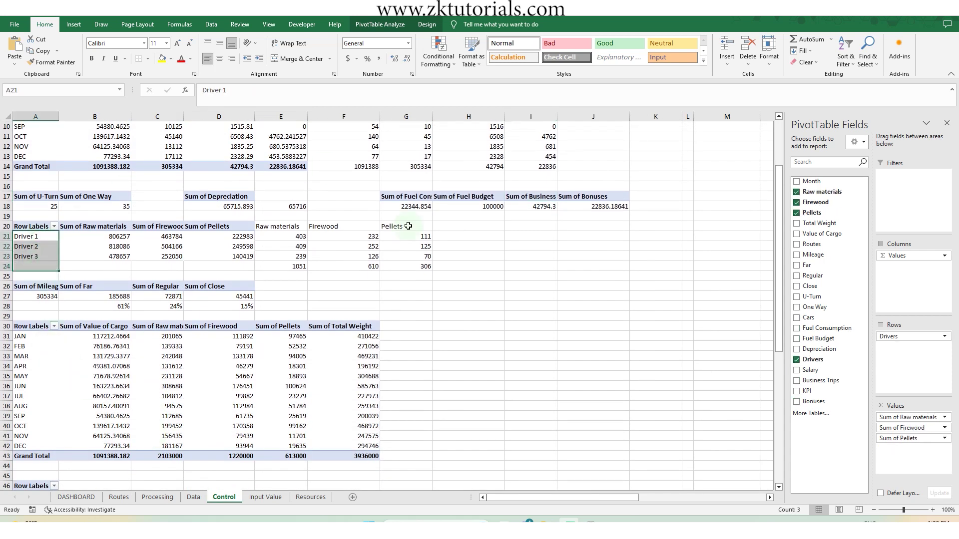
scroll(319, 363, "down", 7)
scroll(318, 364, "down", 2)
scroll(317, 364, "down", 1)
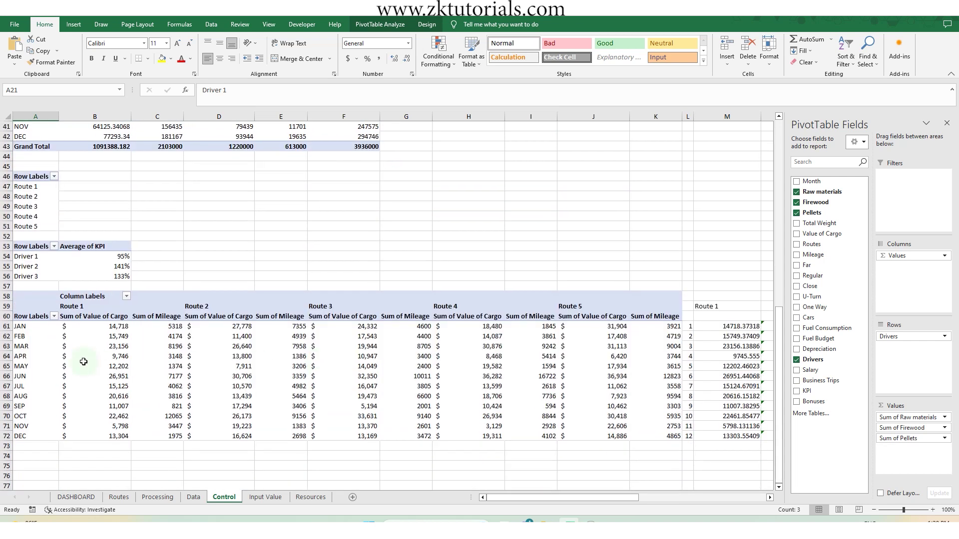
left_click_drag(44, 330, 539, 425)
left_click(539, 425)
scroll(540, 425, "up", 1)
scroll(540, 425, "up", 5)
scroll(539, 426, "up", 7)
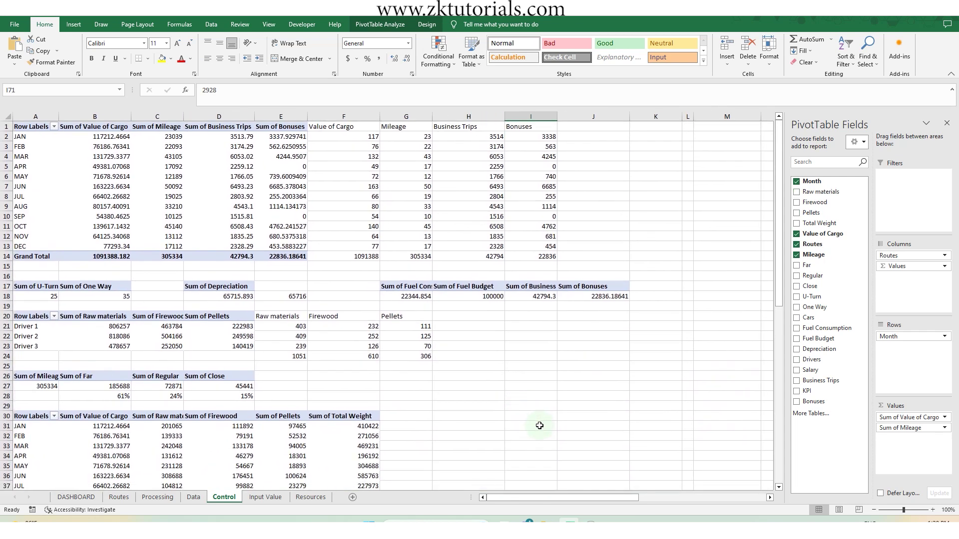
left_click(265, 497)
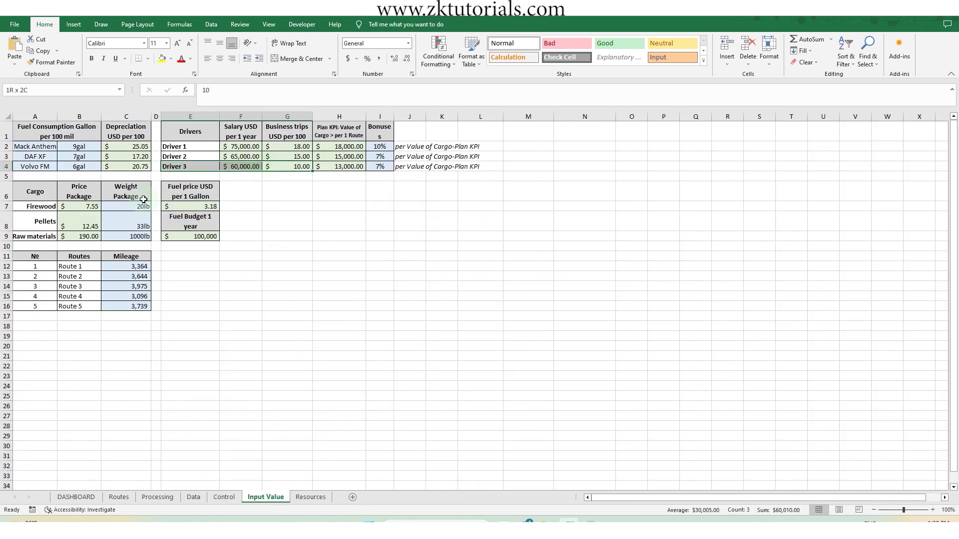
left_click_drag(262, 163, 102, 302)
left_click(101, 305)
left_click(223, 496)
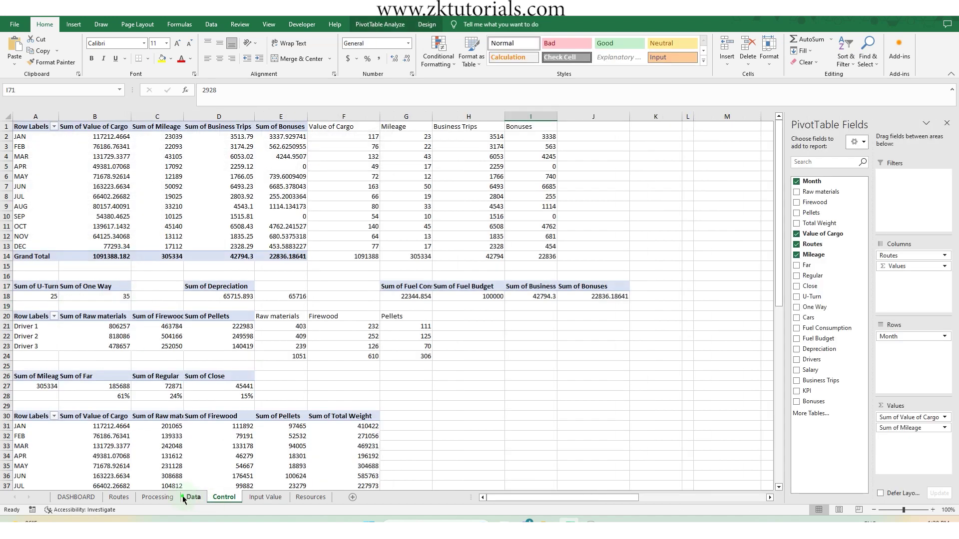
left_click(193, 498)
left_click(255, 498)
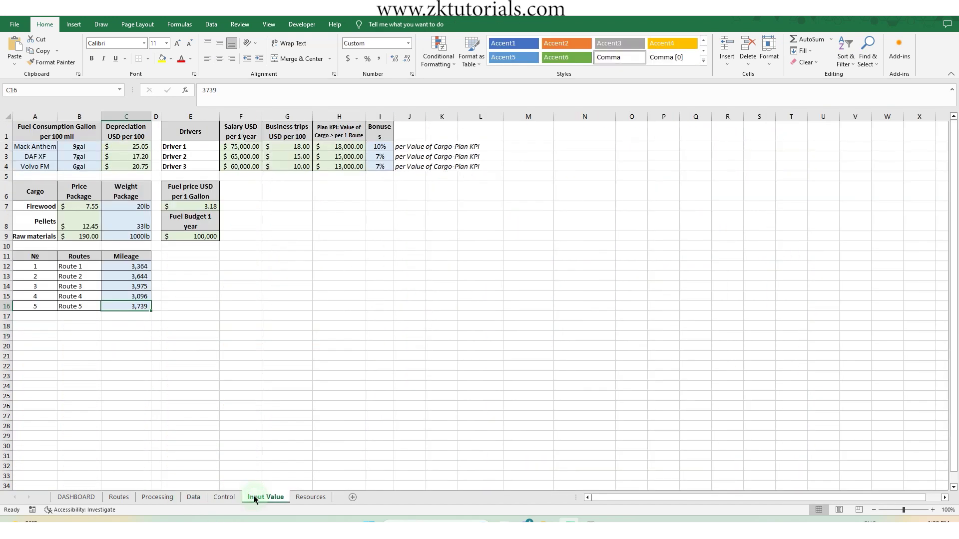
left_click(224, 497)
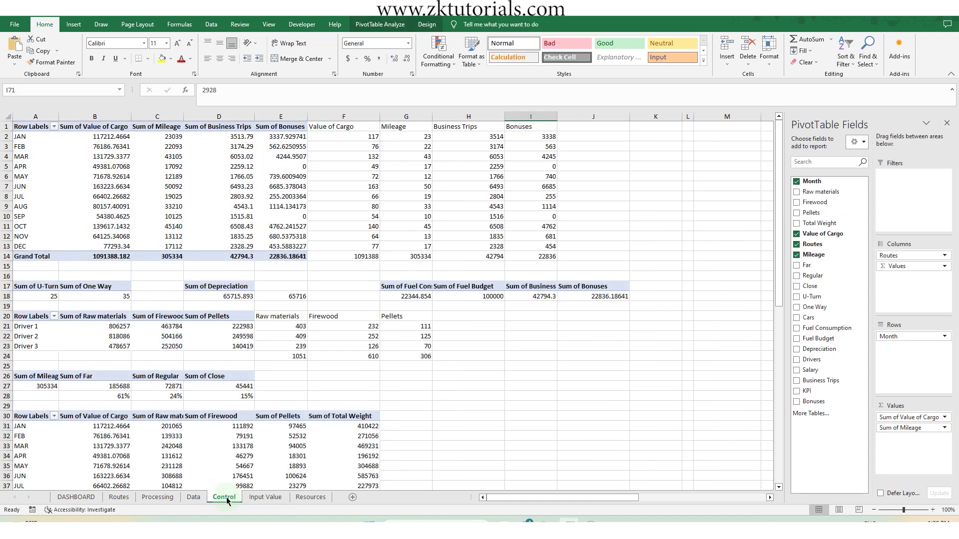